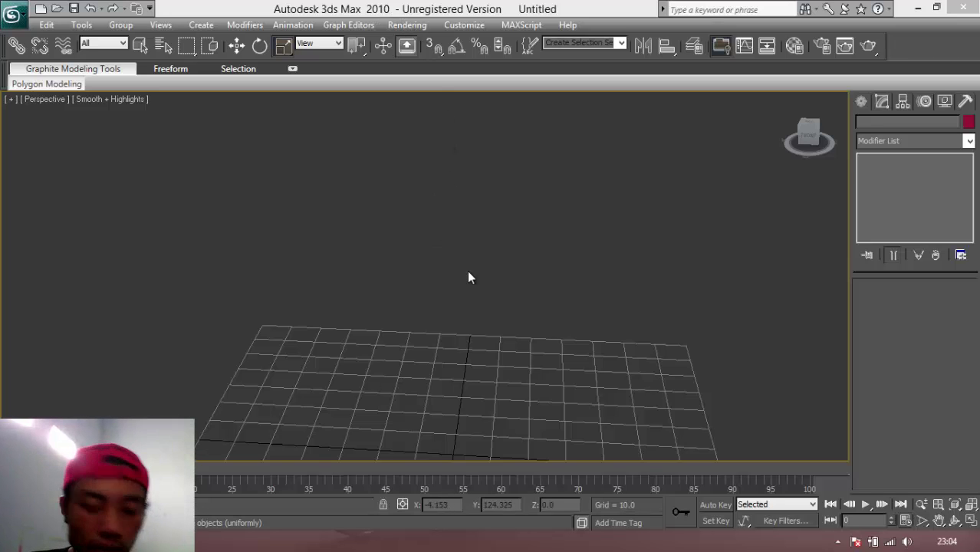
middle_click_drag(477, 373, 457, 387, "alt")
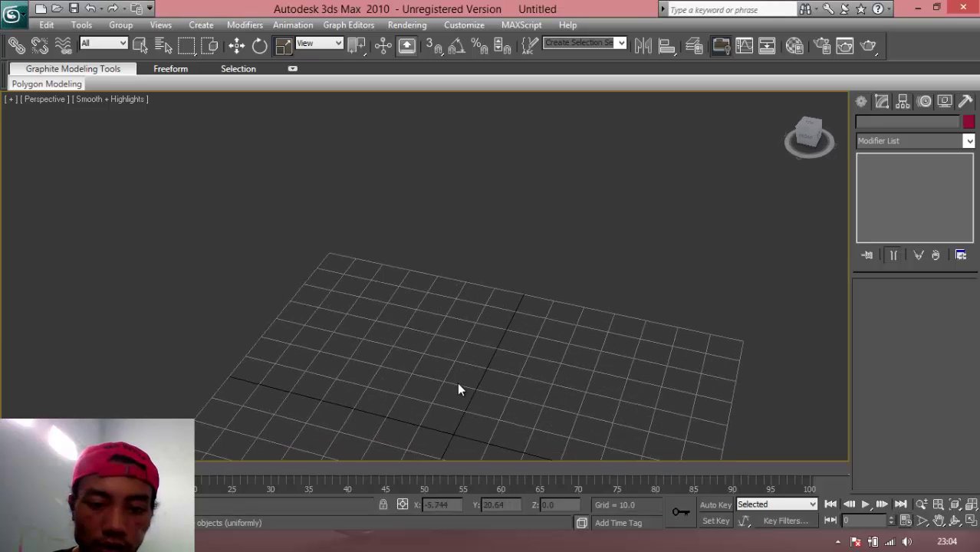
scroll(467, 373, "down", 4)
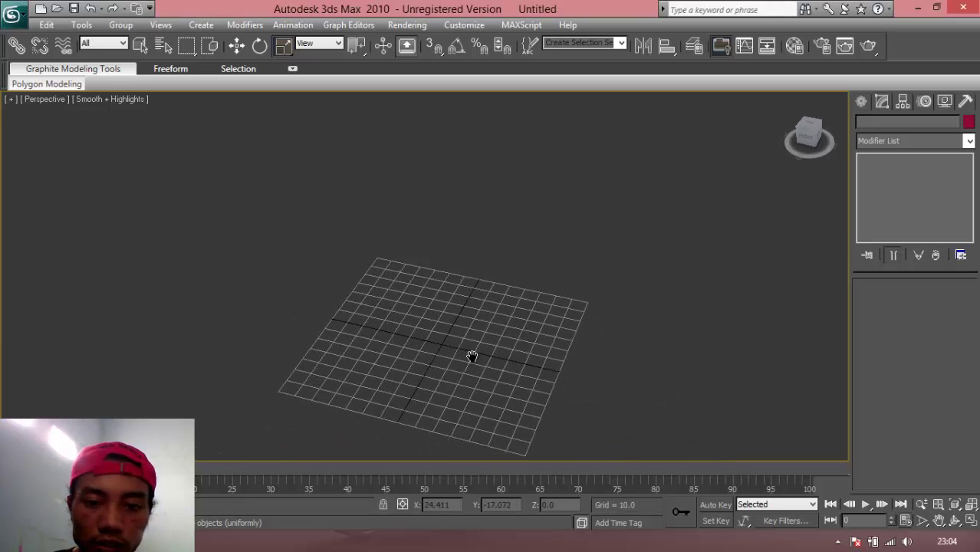
middle_click_drag(470, 354, 508, 276)
scroll(472, 354, "up", 3)
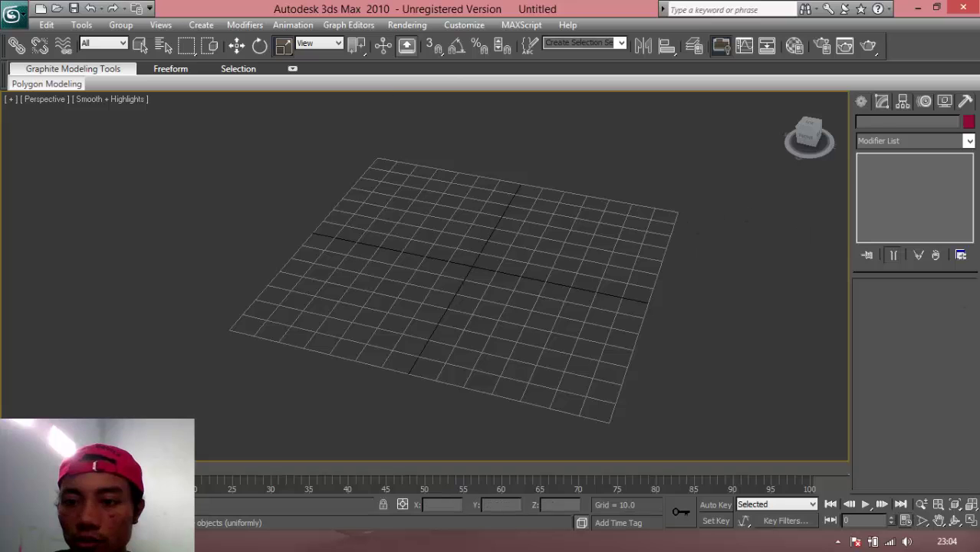
left_click(972, 521)
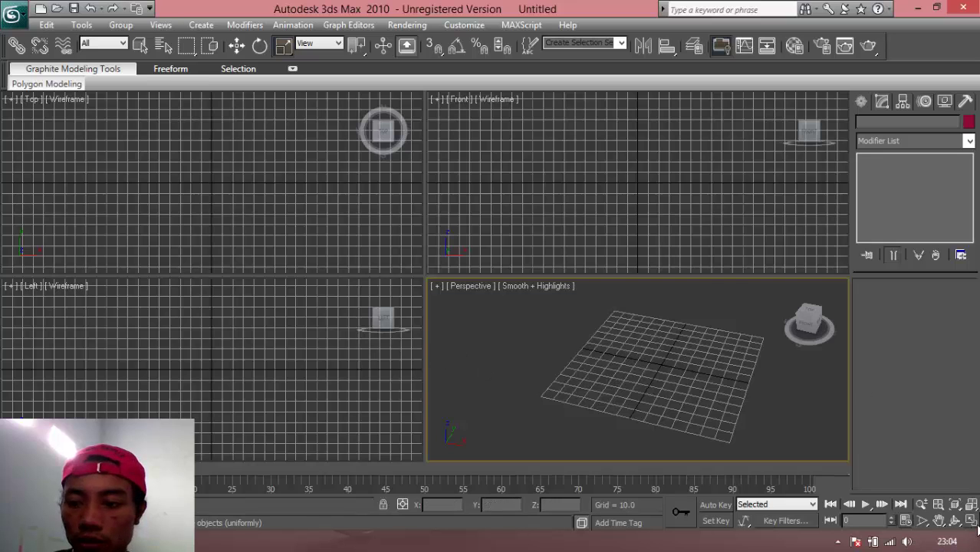
mouse_move(975, 523)
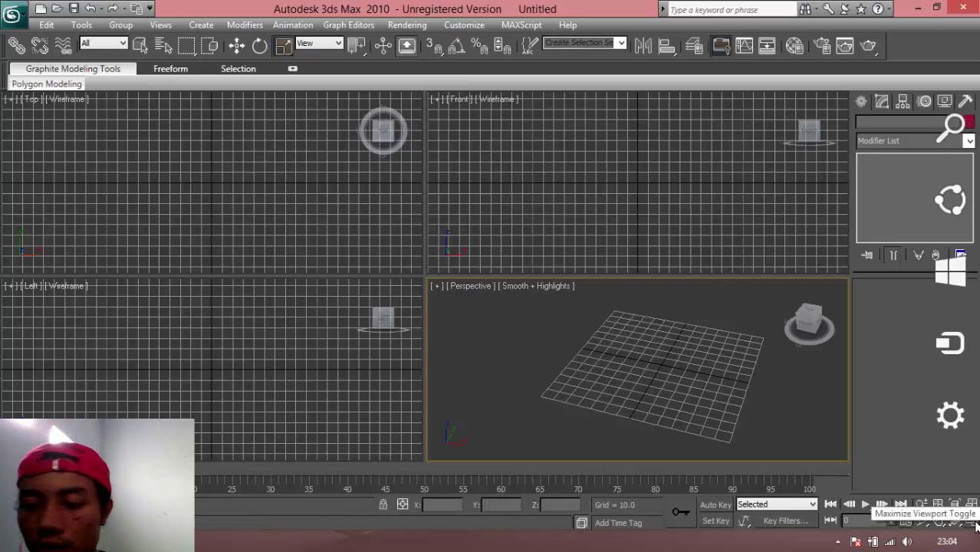
left_click(972, 521)
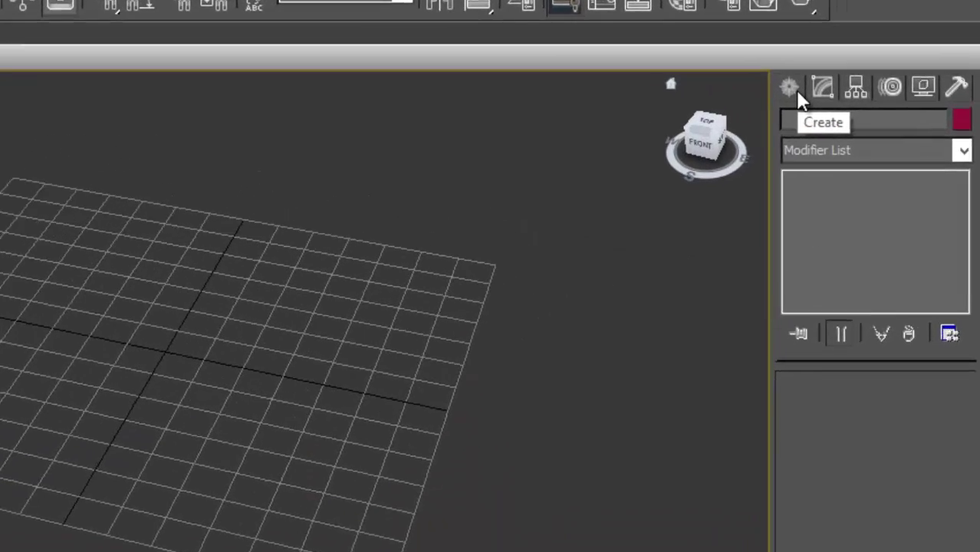
Create a standard cylinder near the grid's centre, about 21.7 in radius and 75.4 high, with 6 height segments
left_click(865, 104)
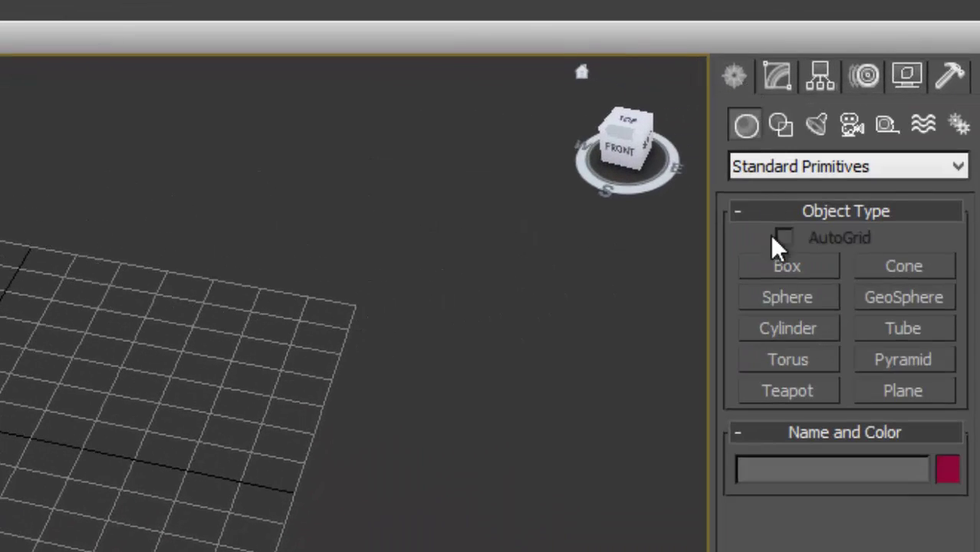
left_click(790, 331)
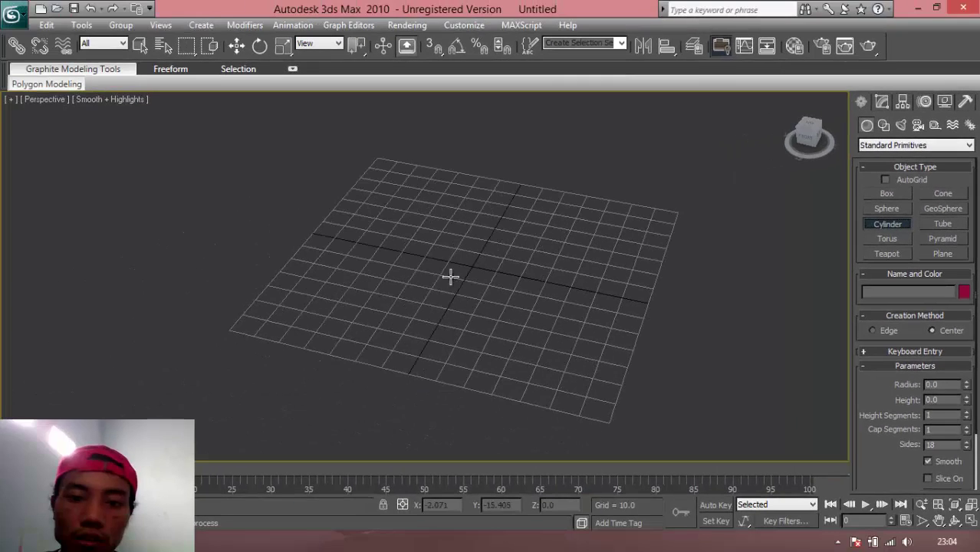
left_click_drag(438, 270, 473, 299)
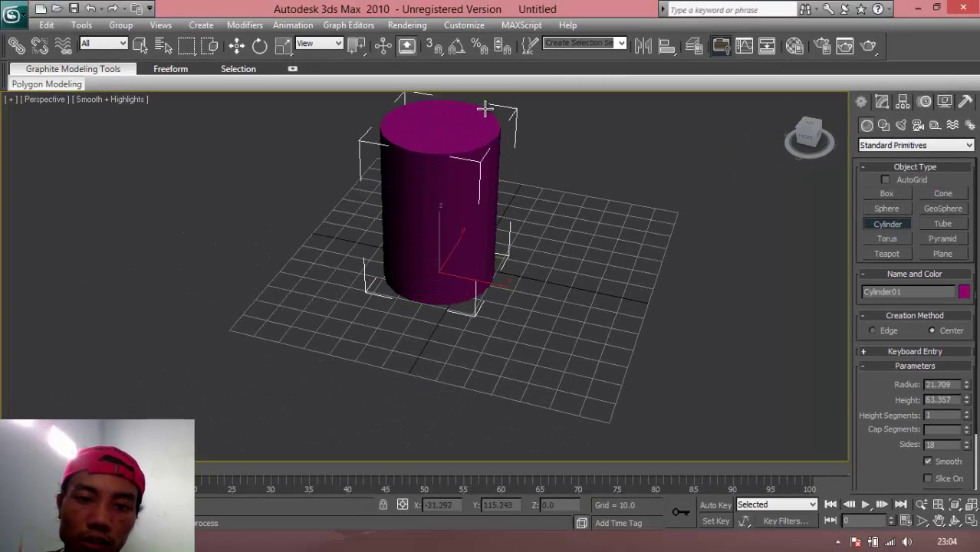
left_click(485, 99)
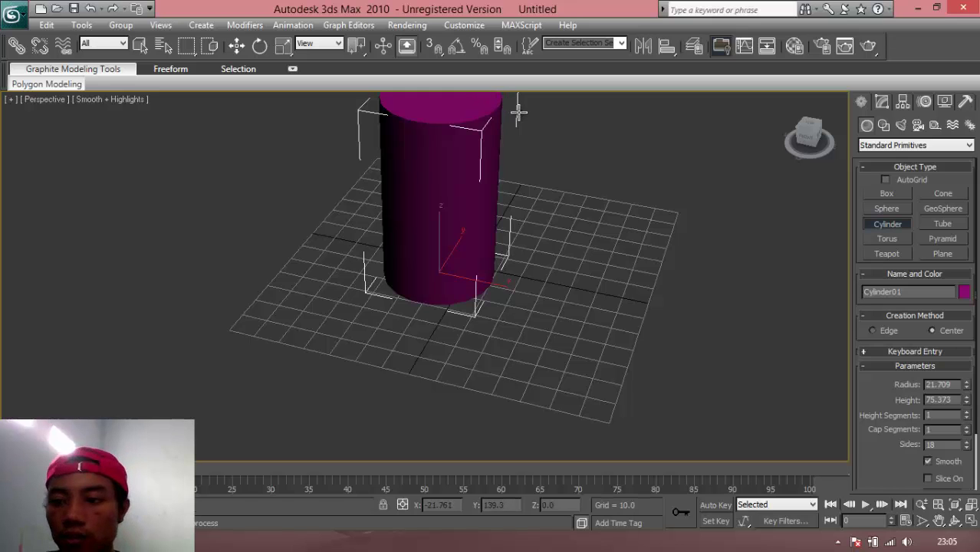
scroll(554, 230, "down", 2)
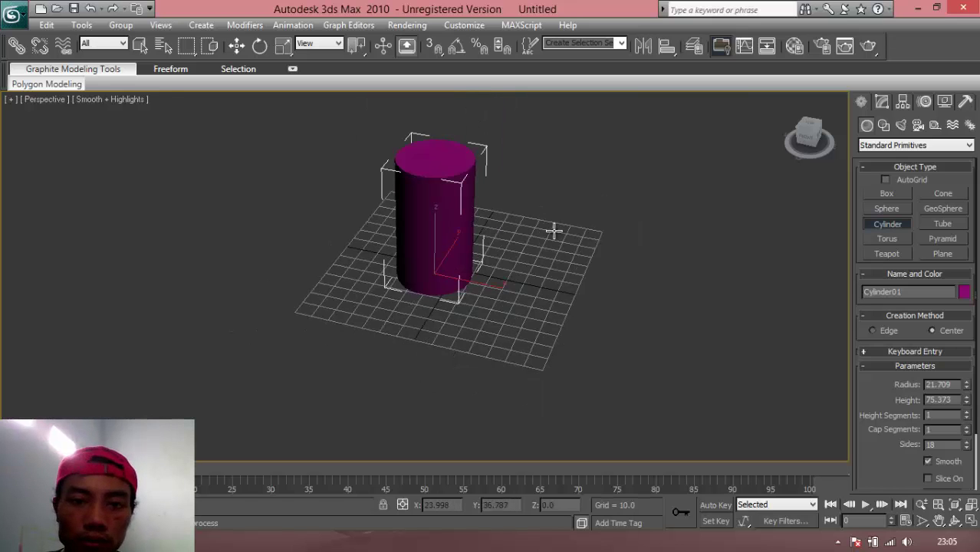
scroll(554, 230, "up", 2)
scroll(553, 230, "down", 2)
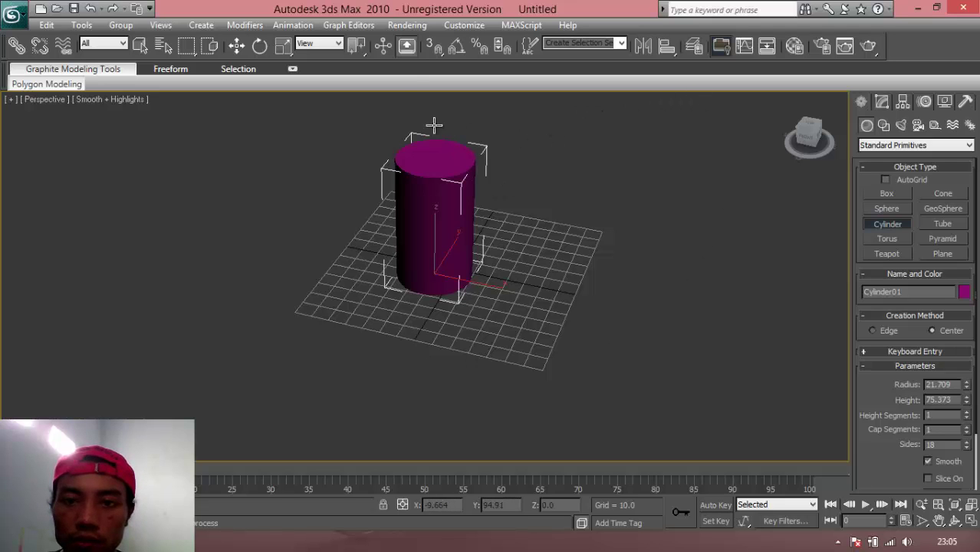
mouse_move(414, 76)
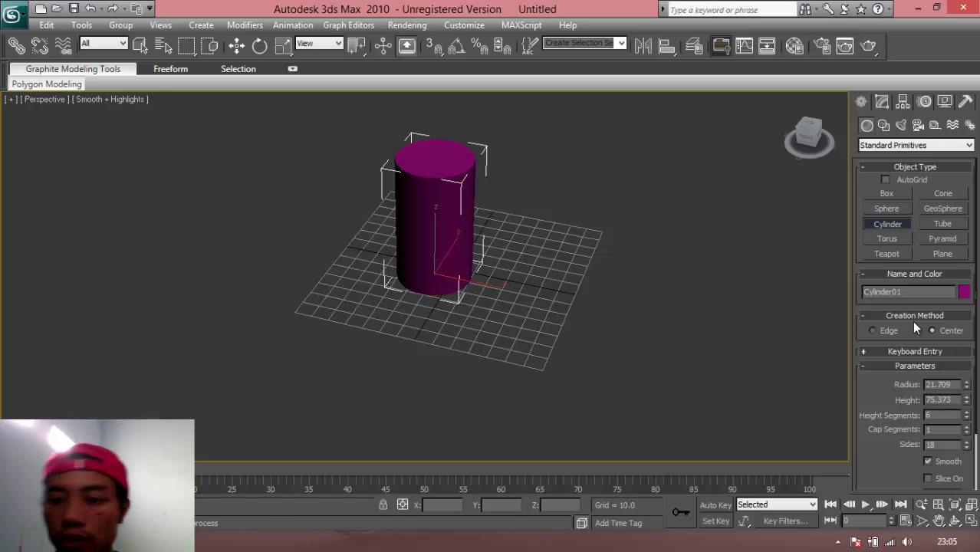
Apply an Edit Poly modifier to the cylinder
left_click(884, 125)
key("r")
left_click(881, 102)
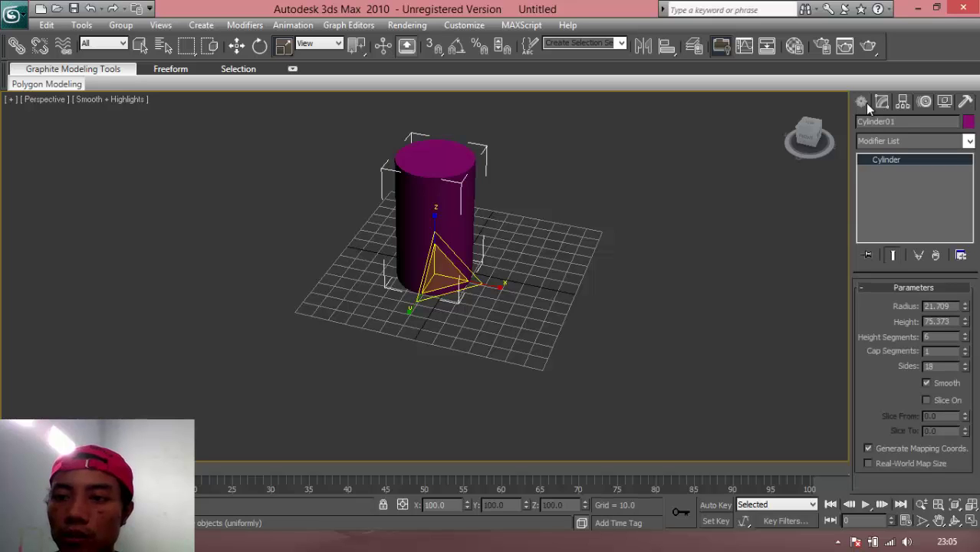
left_click(862, 102)
left_click(882, 103)
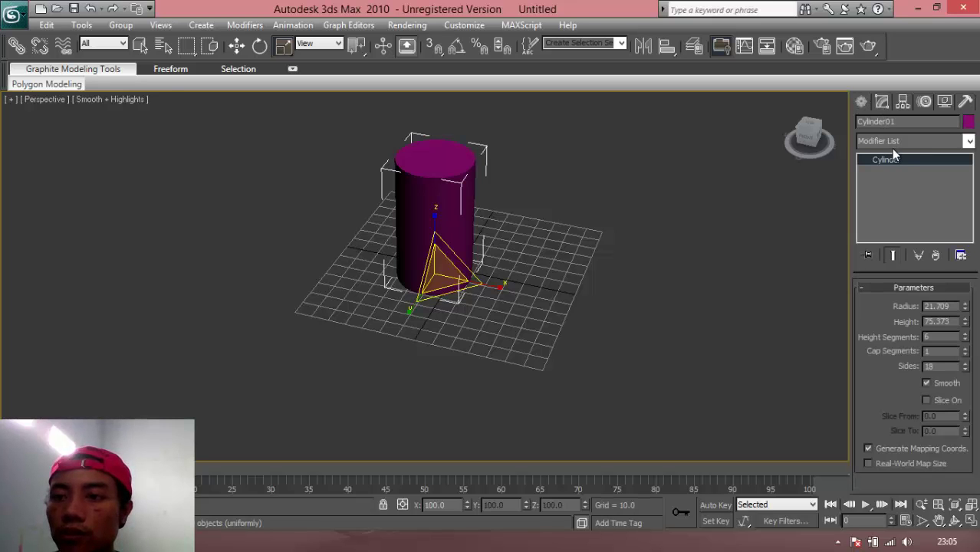
left_click(892, 141)
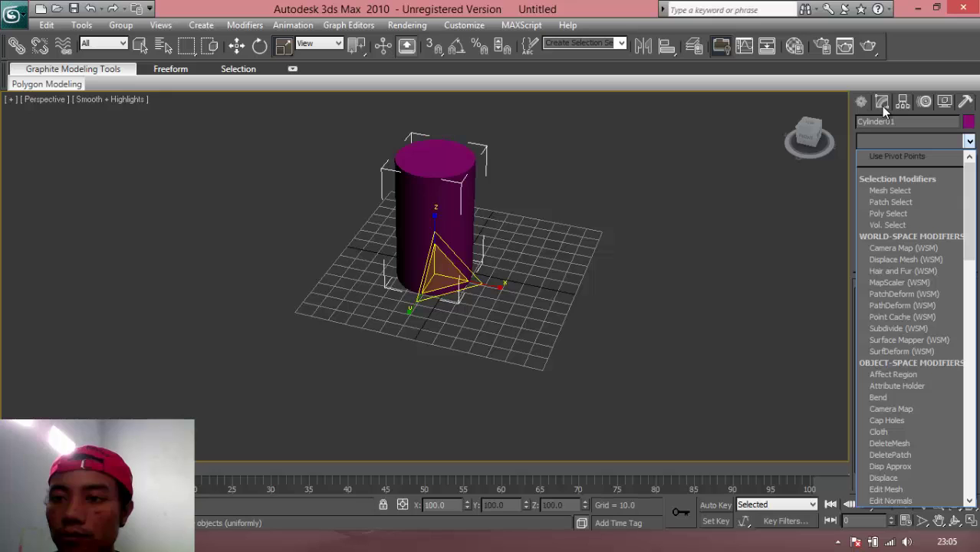
scroll(903, 494, "down", 3)
scroll(904, 494, "down", 2)
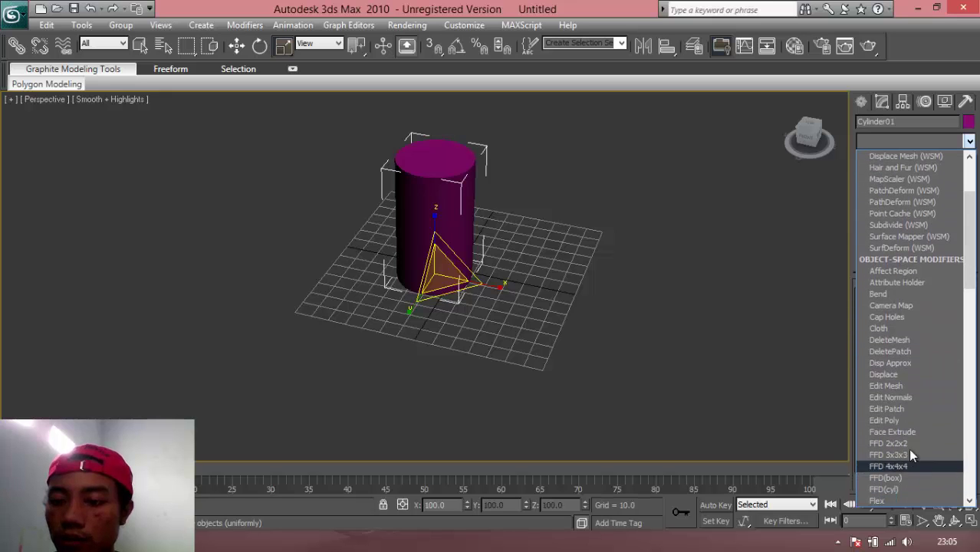
scroll(905, 413, "down", 1)
scroll(900, 451, "down", 4)
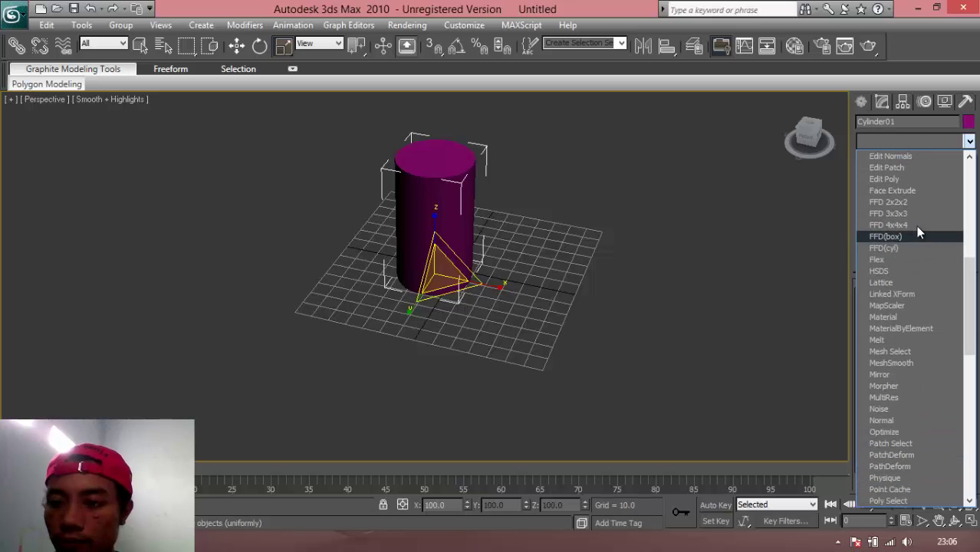
scroll(912, 242, "up", 3)
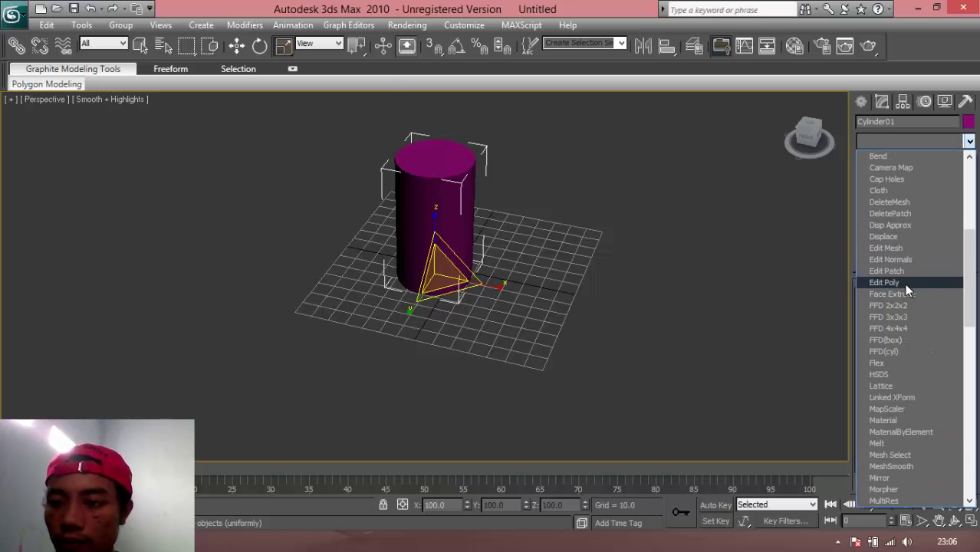
left_click(904, 283)
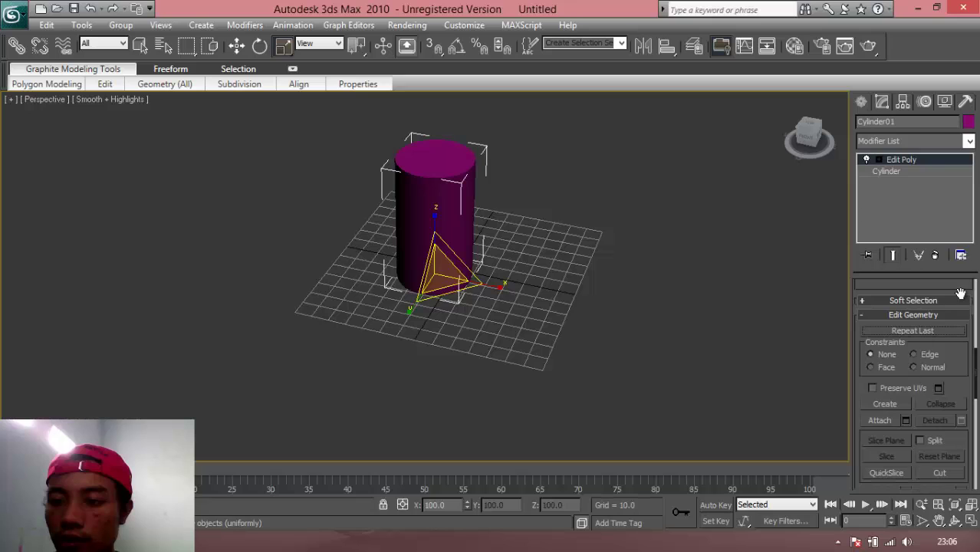
Select the cylinder's top cap at polygon level and move it down along Z inside the walls to hollow it out
scroll(975, 366, "up", 5)
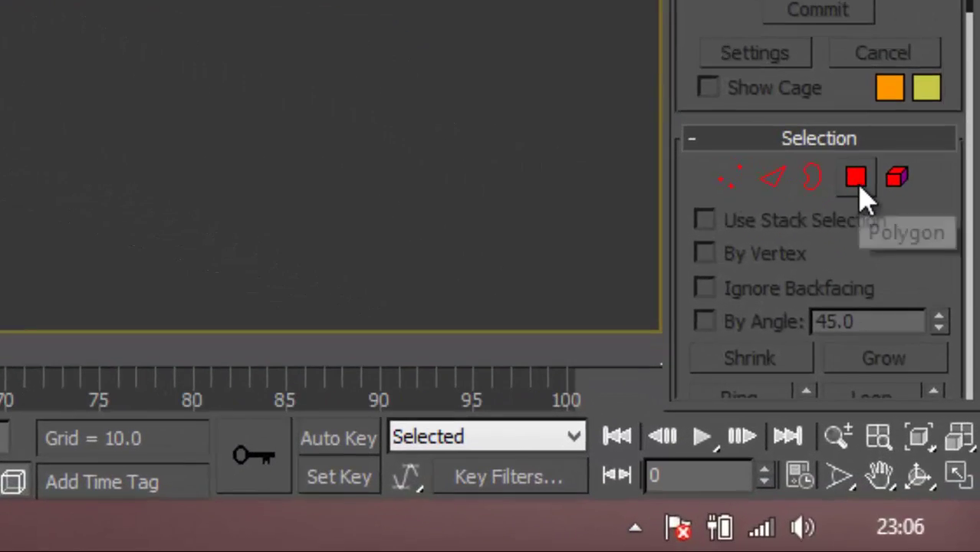
left_click(855, 178)
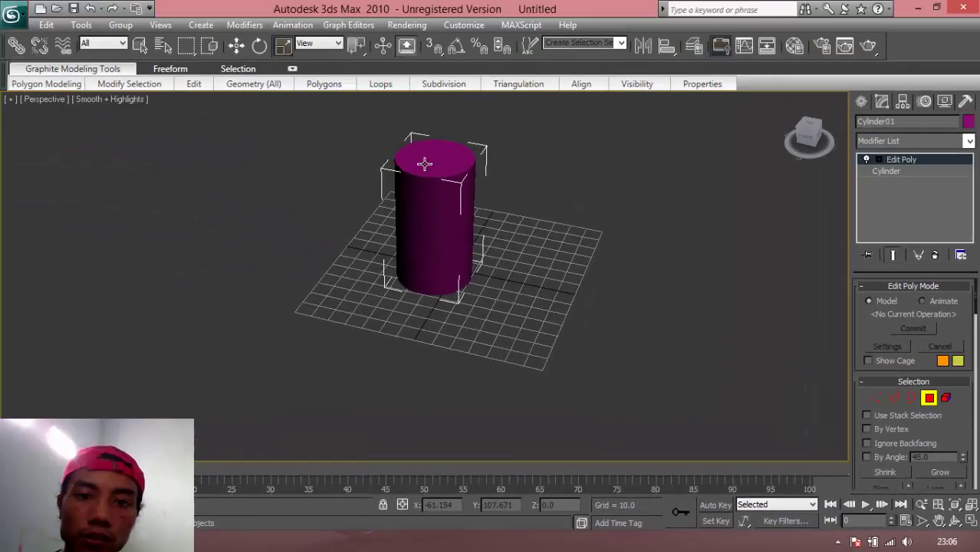
left_click(424, 161)
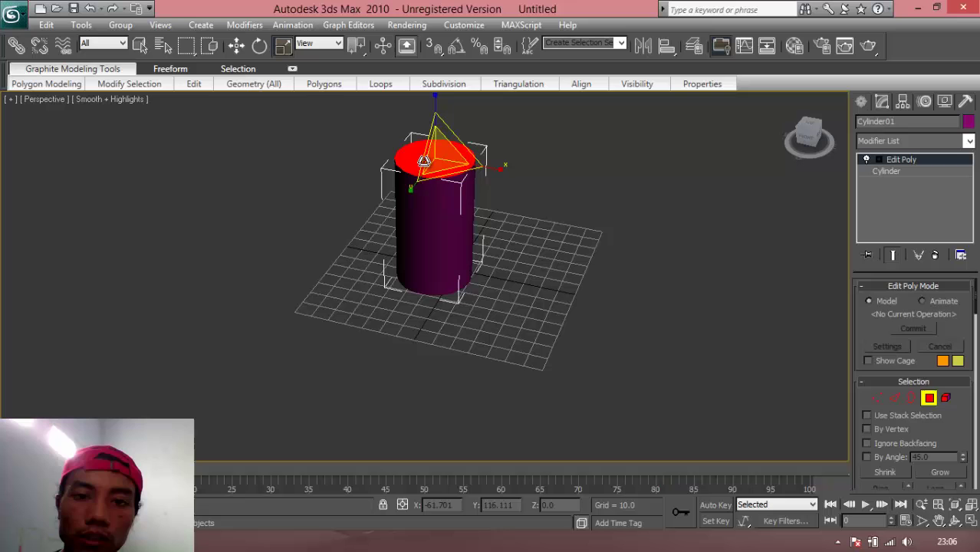
left_click(237, 49)
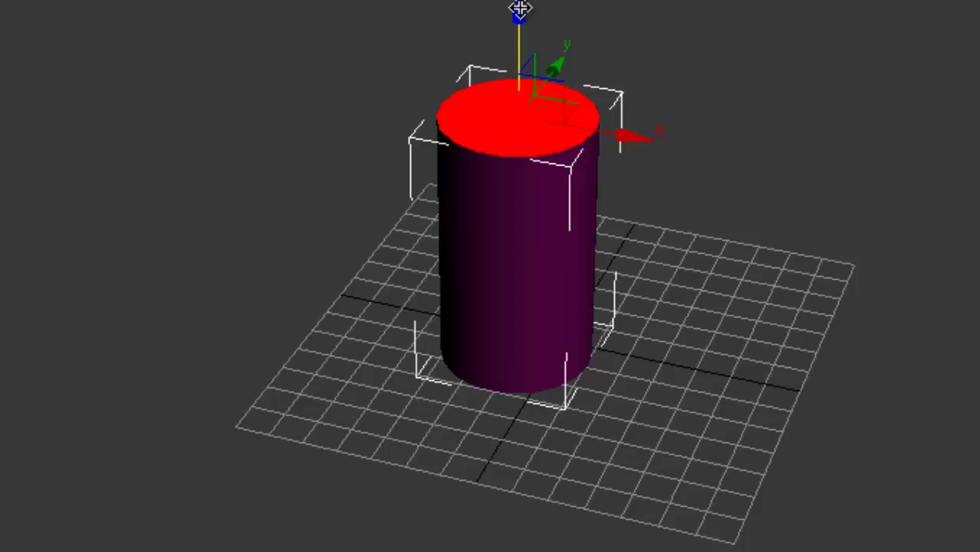
left_click_drag(518, 11, 567, 211)
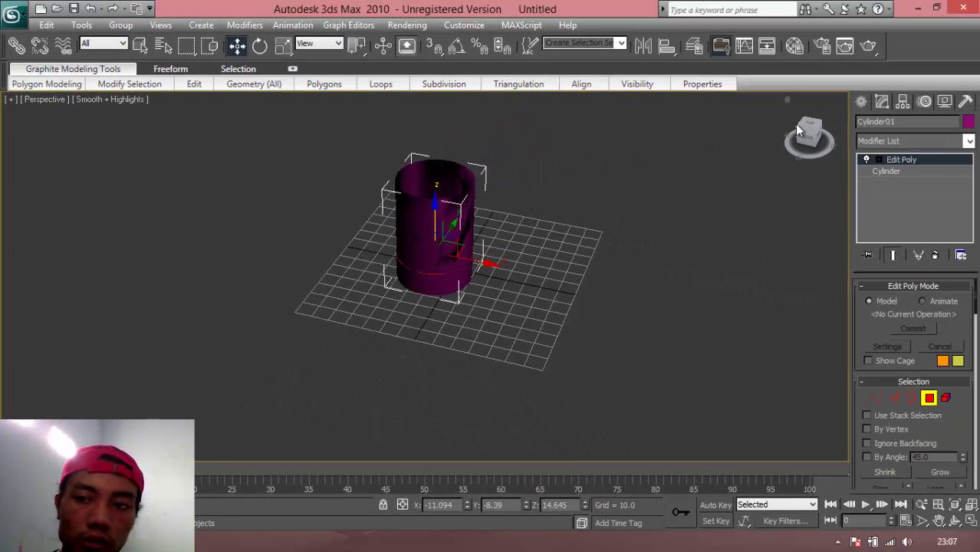
left_click(807, 126)
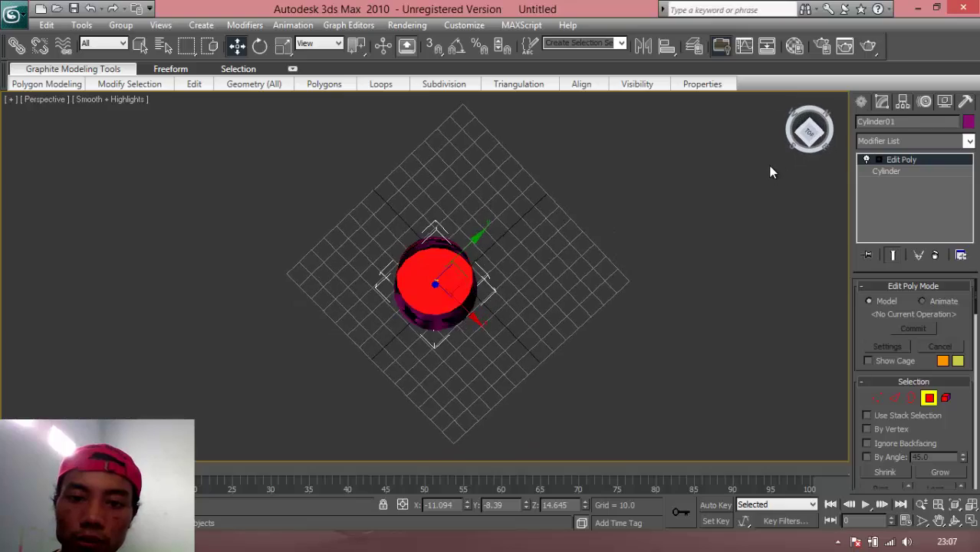
middle_click_drag(770, 172, 733, 129, "alt")
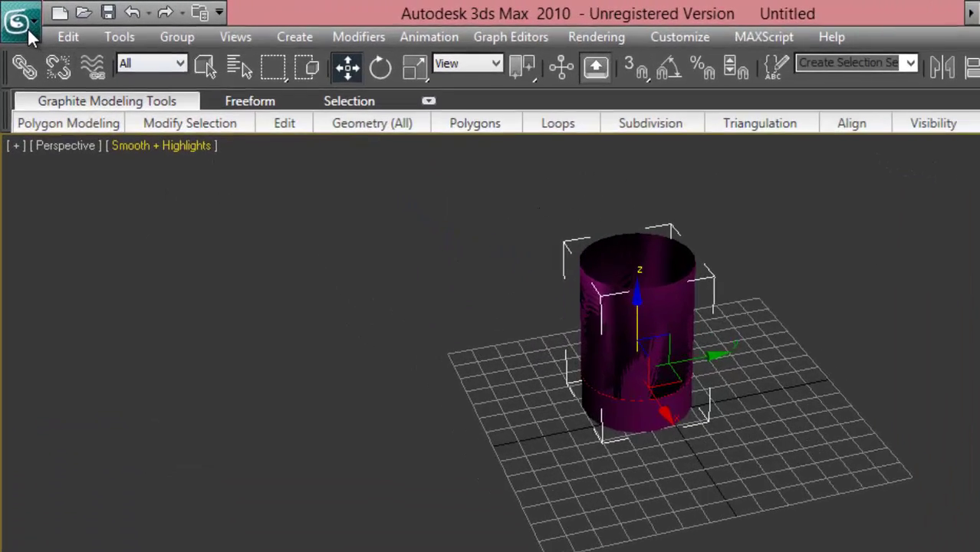
Start a new scene without saving the changes to the current one
left_click(16, 15)
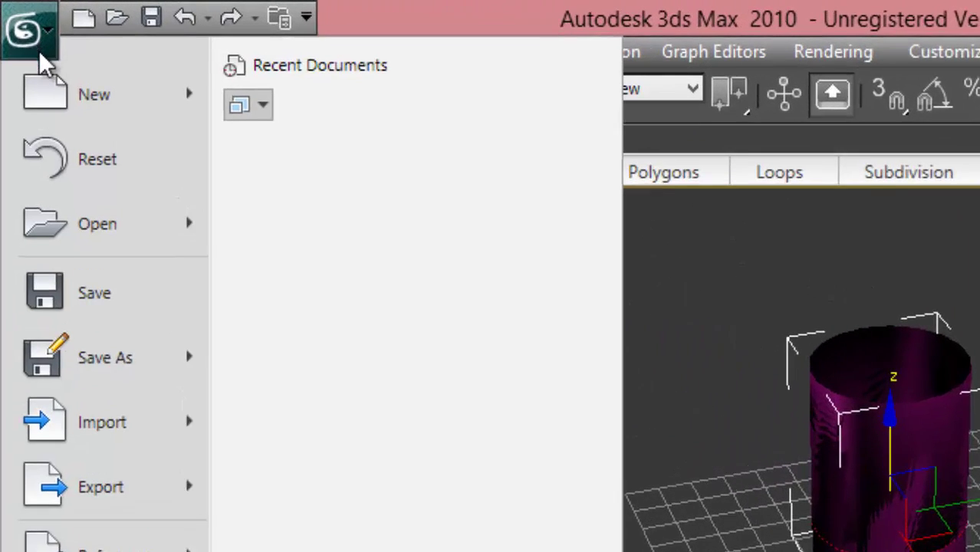
mouse_move(67, 99)
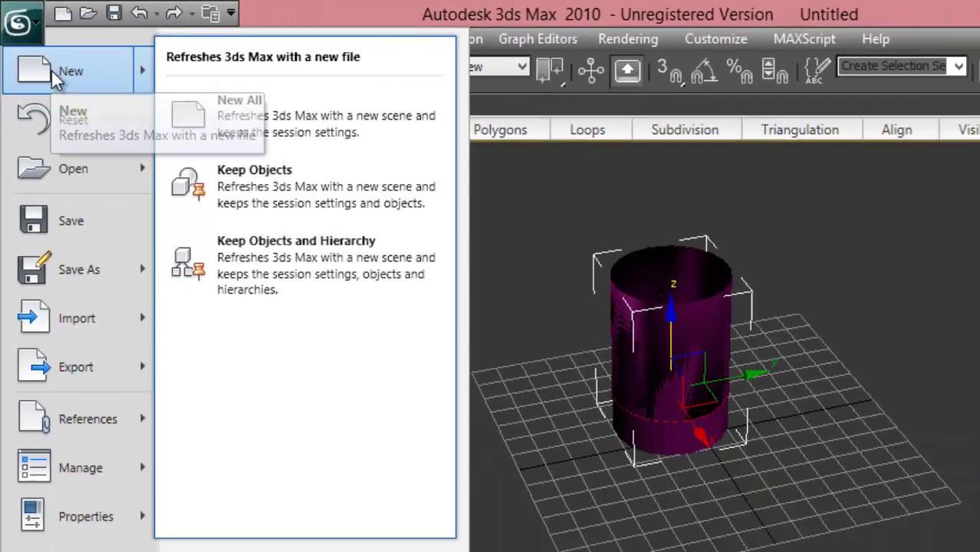
left_click(77, 107)
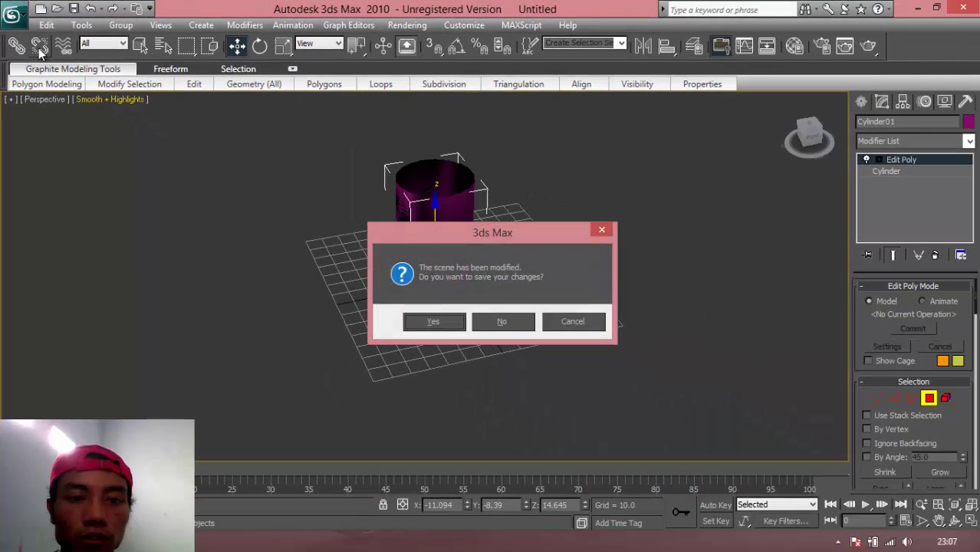
left_click(506, 322)
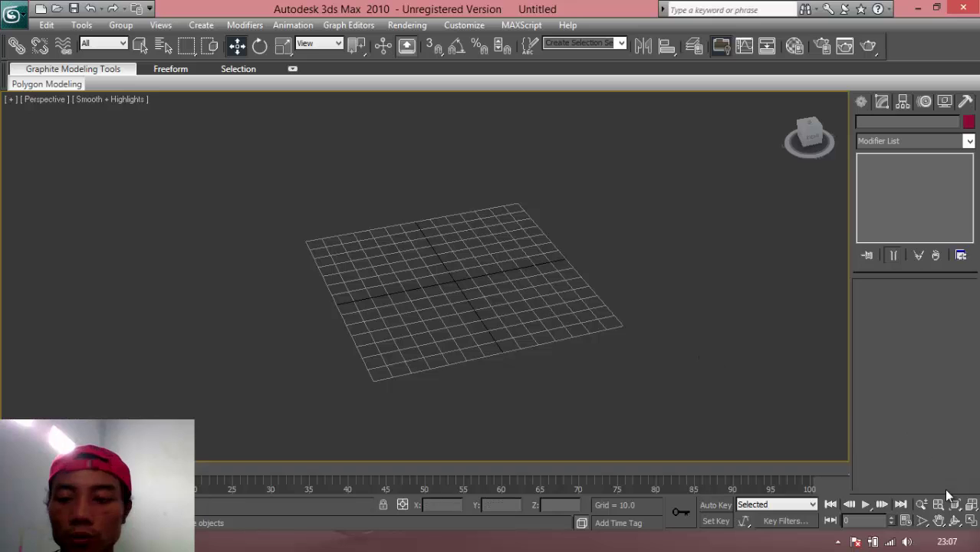
Create a standard cylinder near the grid's centre, about 31.7 in radius and 133.8 high
left_click(861, 102)
left_click(881, 125)
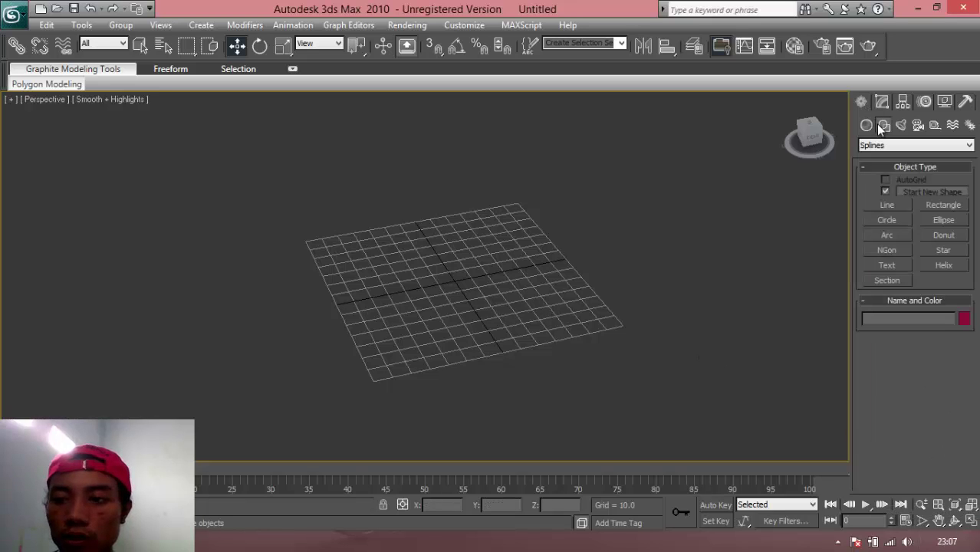
left_click(867, 125)
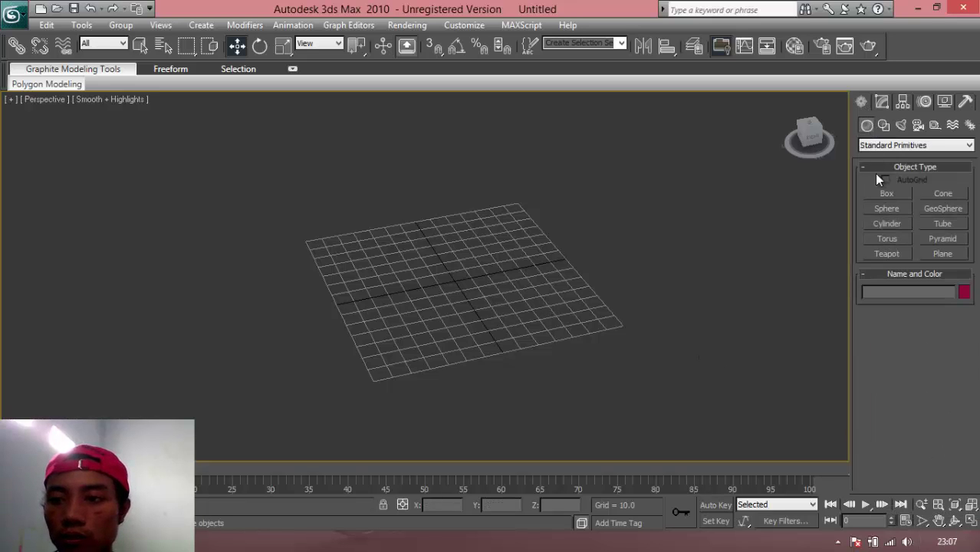
left_click(879, 225)
left_click_drag(434, 272, 470, 286)
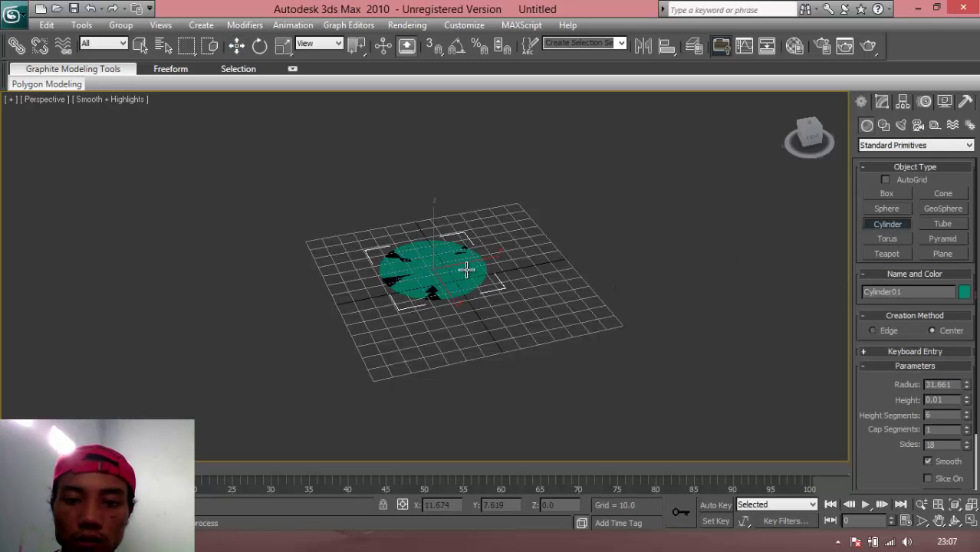
left_click(452, 52)
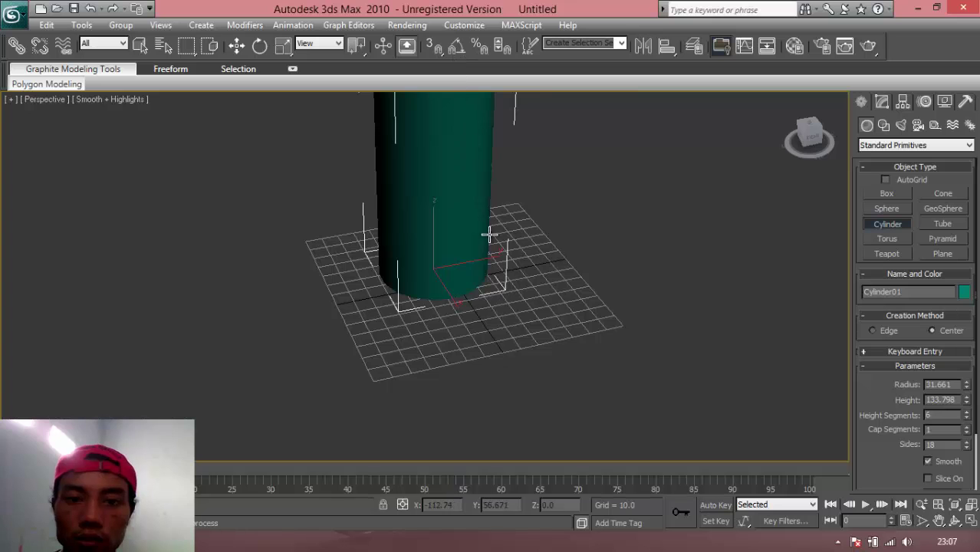
Set the cylinder's height segments to 1 and apply an Edit Poly modifier to it
scroll(491, 261, "down", 3)
scroll(492, 261, "up", 2)
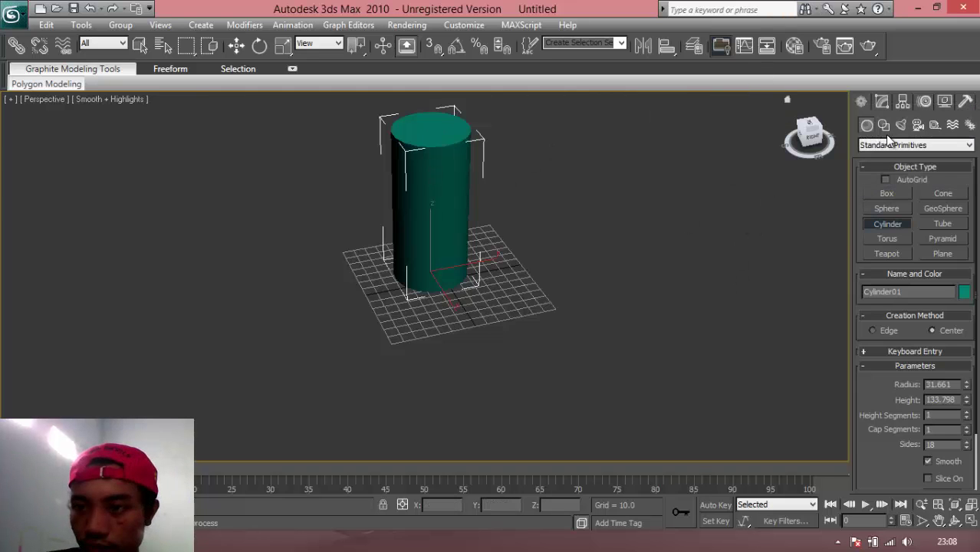
left_click(882, 104)
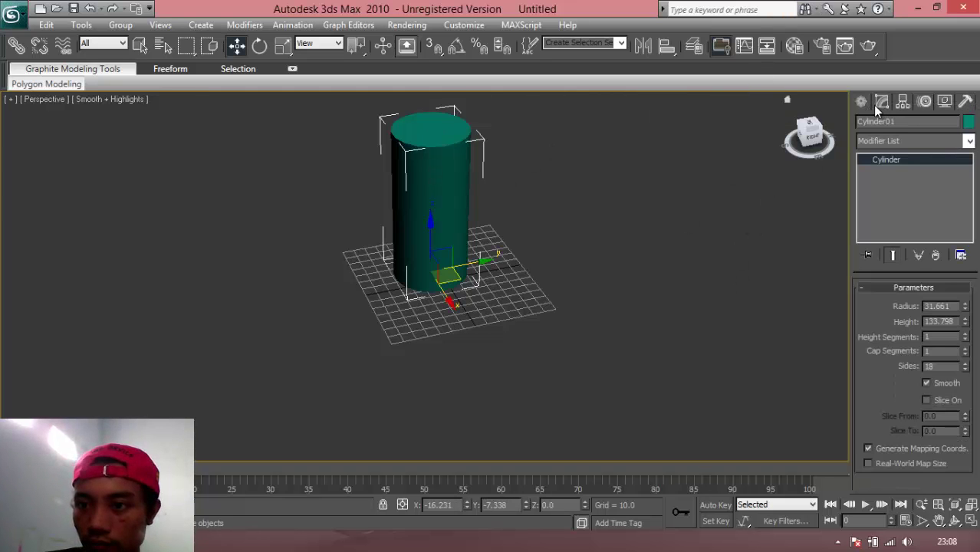
left_click(891, 142)
scroll(896, 467, "down", 5)
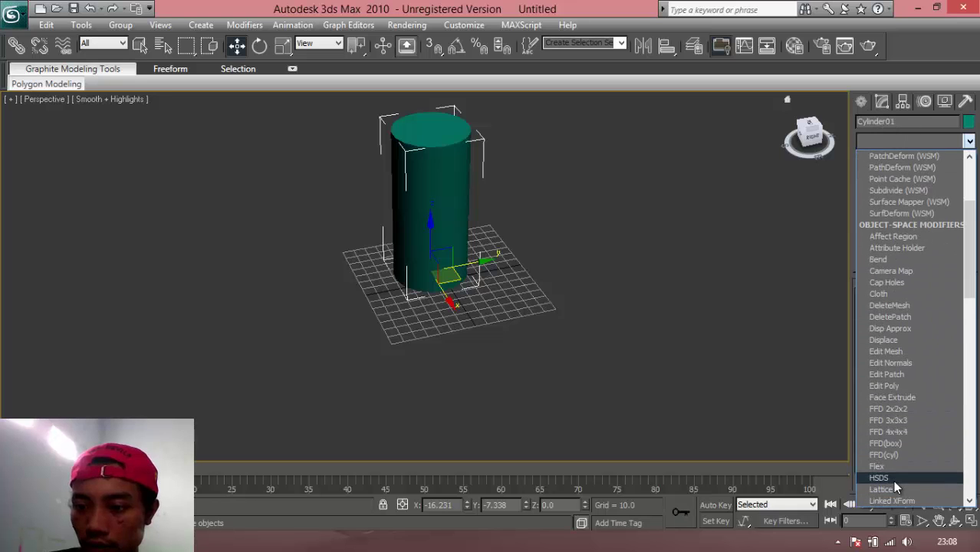
scroll(893, 480, "down", 3)
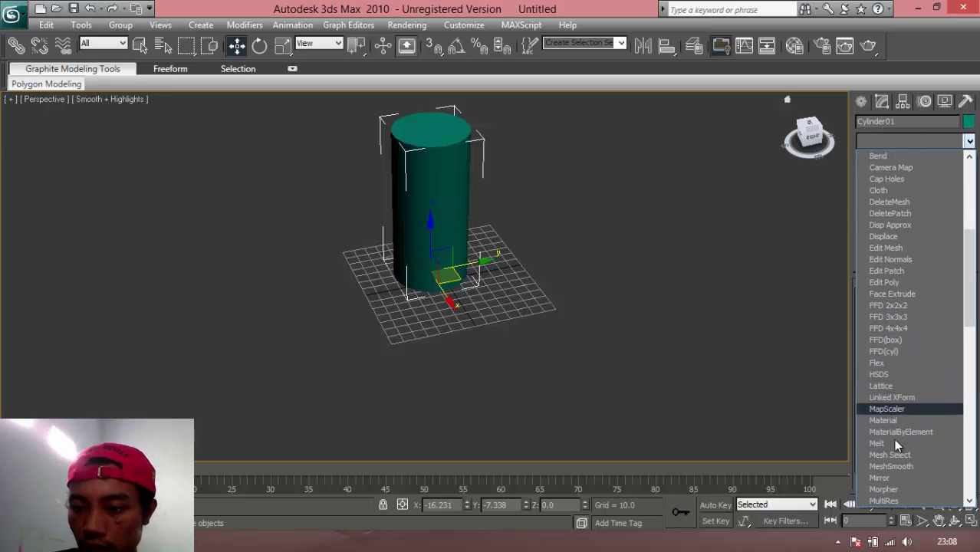
left_click(893, 282)
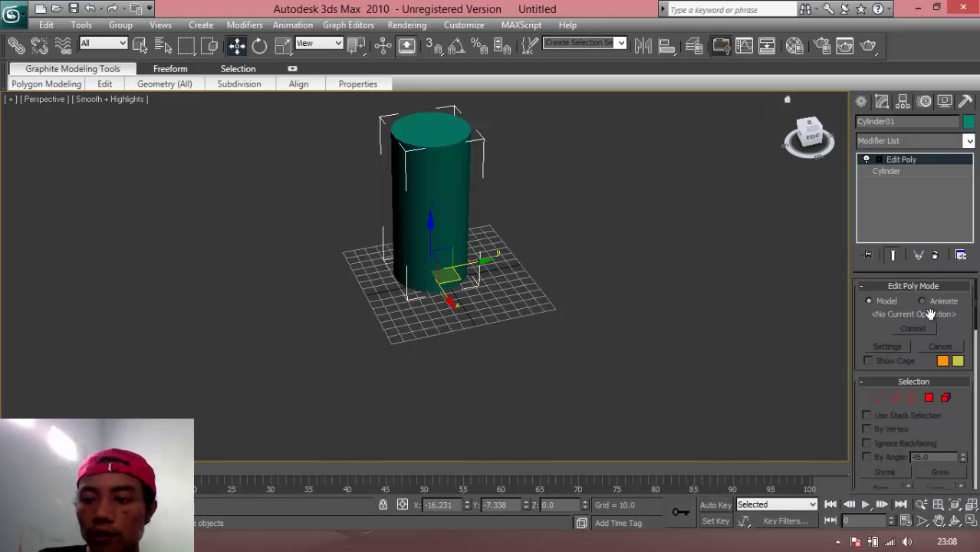
Select the cylinder's top cap at polygon level and move it down along Z to about 0.8, flattening the cylinder into a disc
left_click(929, 397)
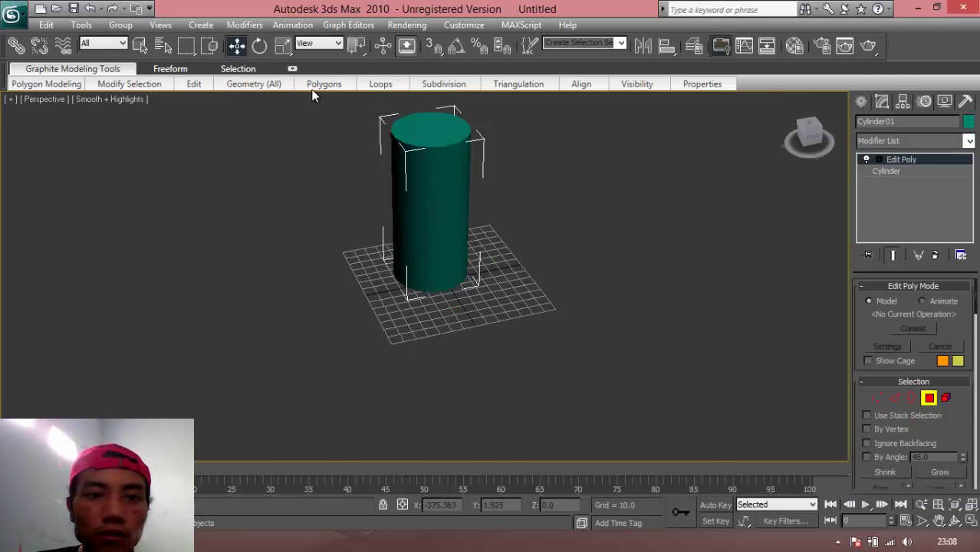
left_click(433, 133)
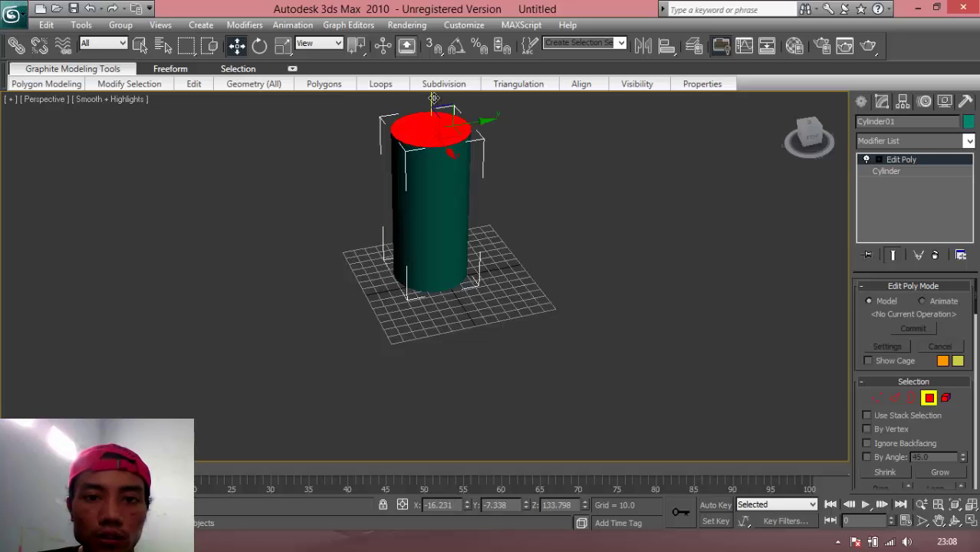
scroll(439, 149, "down", 5)
scroll(432, 164, "up", 3)
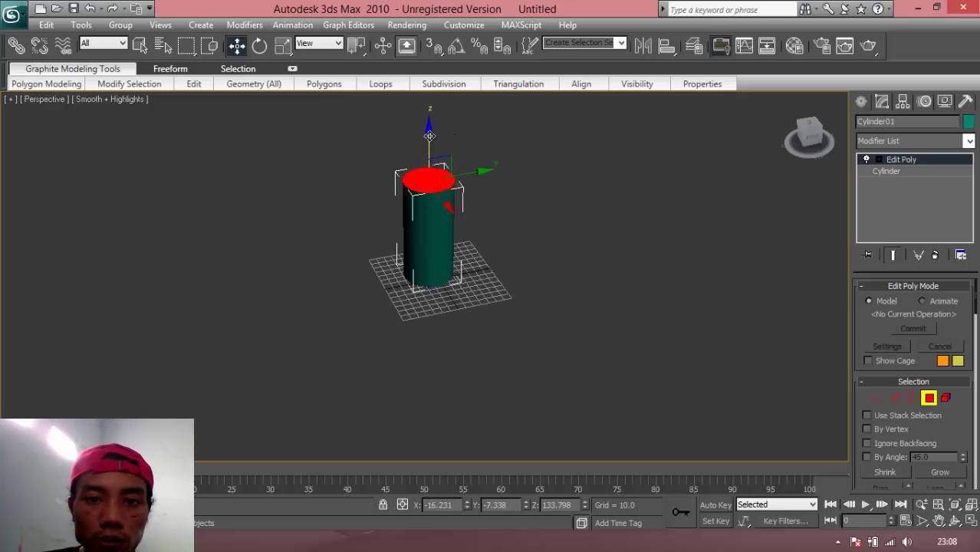
left_click_drag(429, 132, 427, 226)
scroll(447, 241, "up", 5)
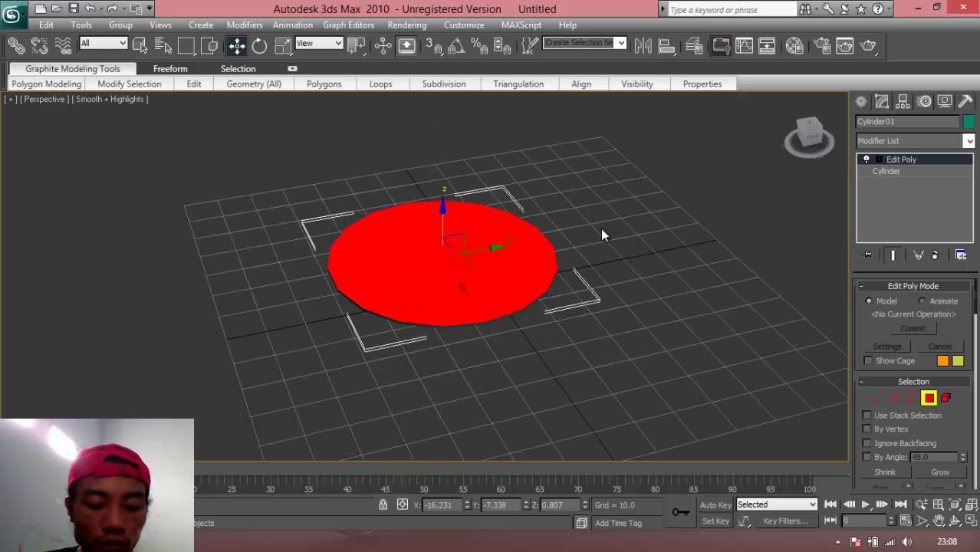
Scale the selected cap polygon uniformly down to a small circle at the centre of the disc
left_click(809, 120)
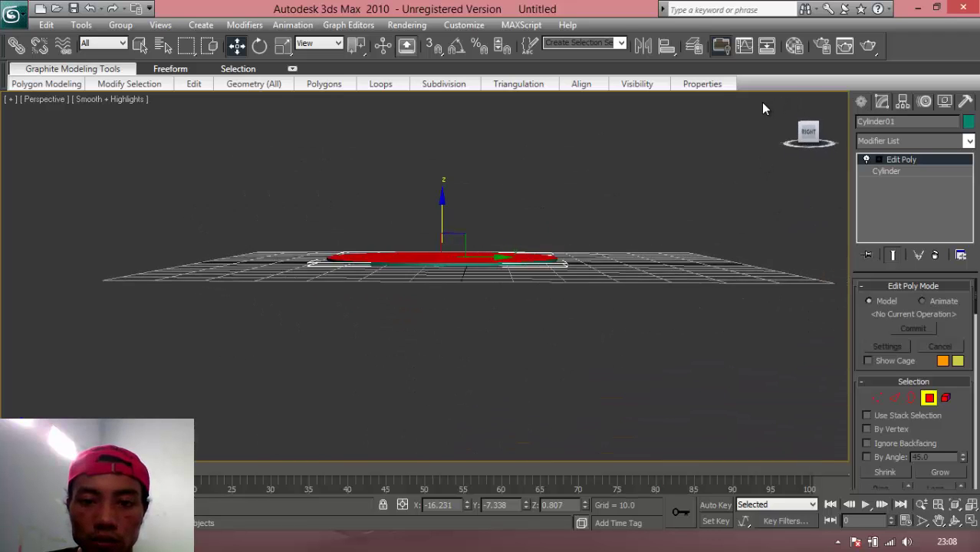
left_click_drag(763, 103, 378, 109)
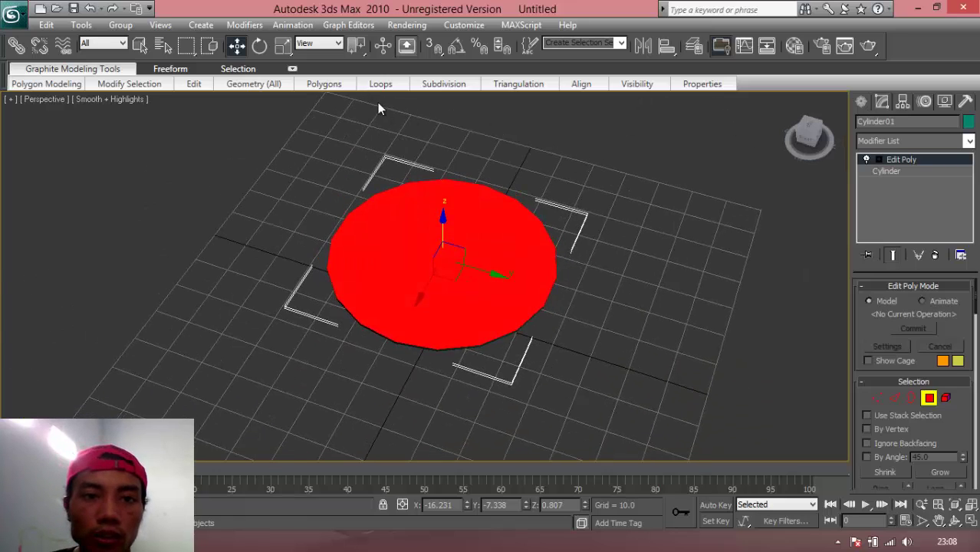
left_click(283, 47)
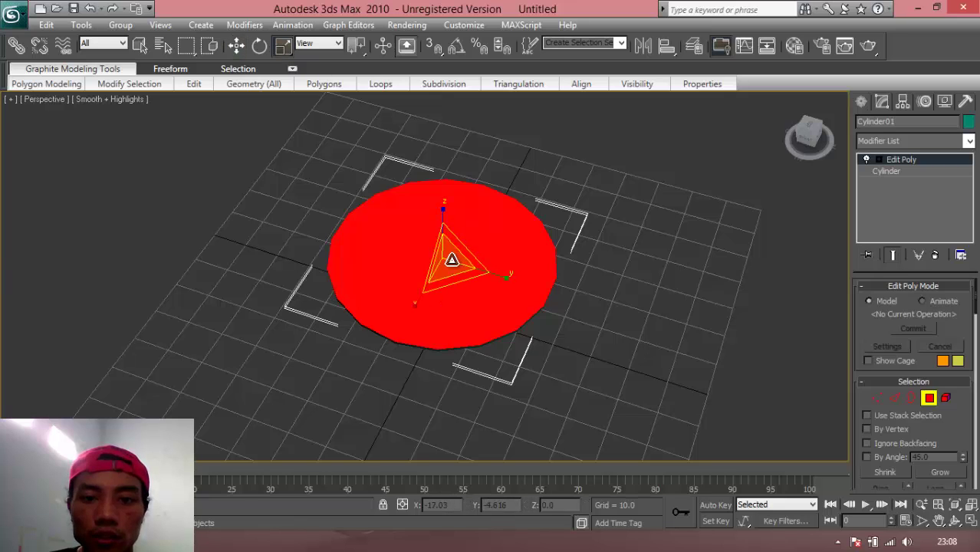
left_click_drag(452, 259, 428, 251)
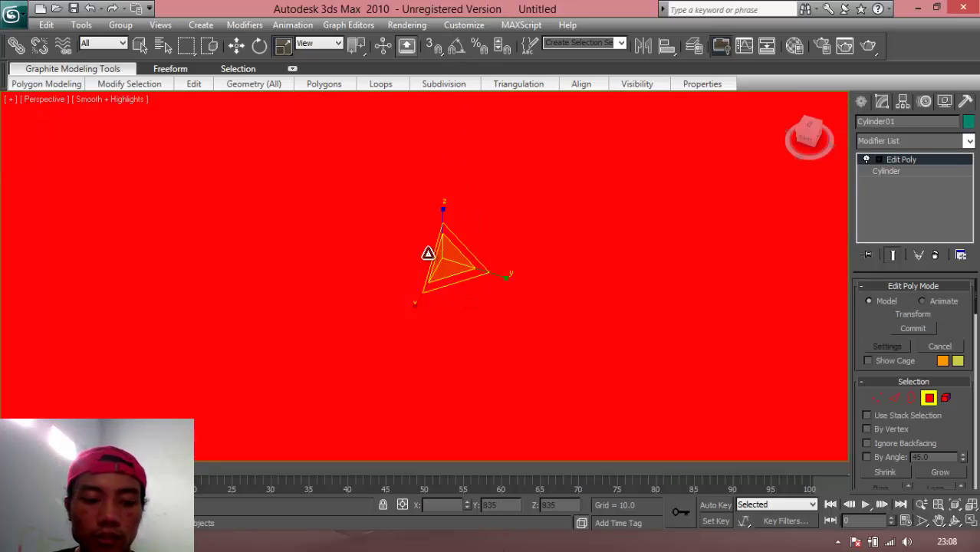
right_click(428, 253)
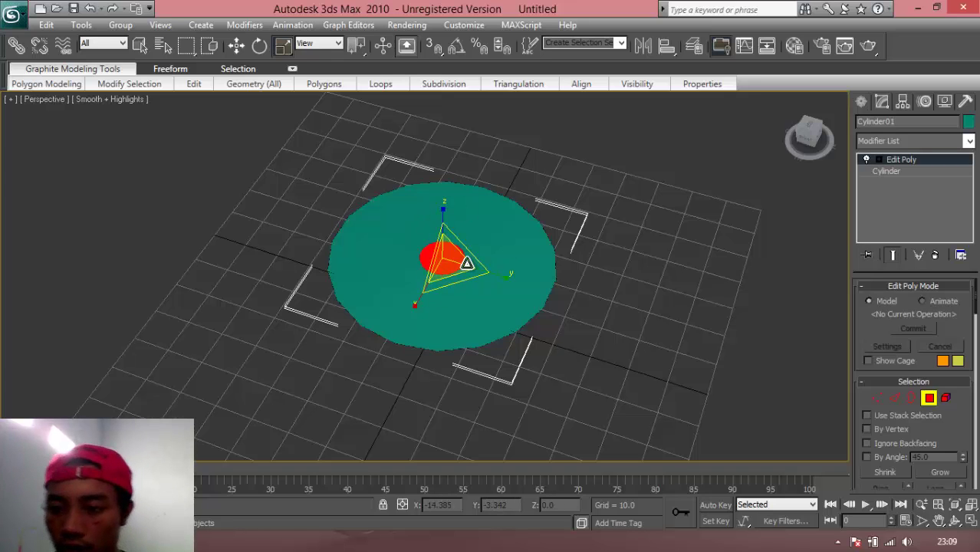
Extrude the small central polygon upward in several freehand pulls to form a thin stem on the disc
left_click_drag(976, 305, 972, 353)
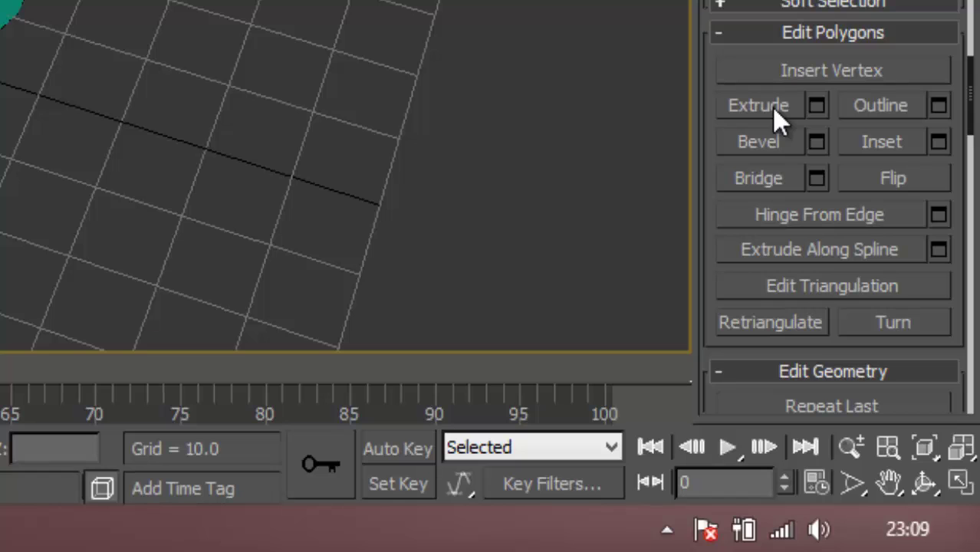
left_click(772, 106)
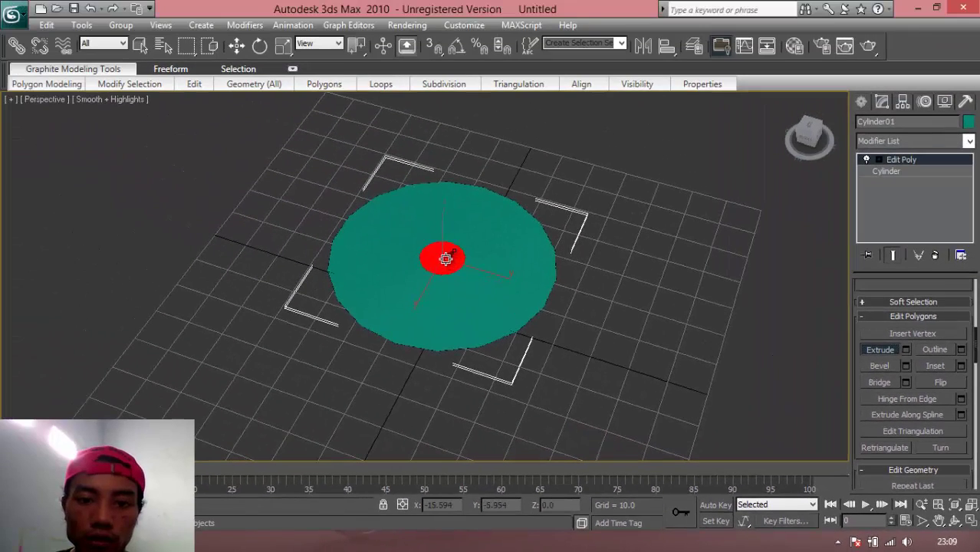
left_click_drag(444, 258, 444, 200)
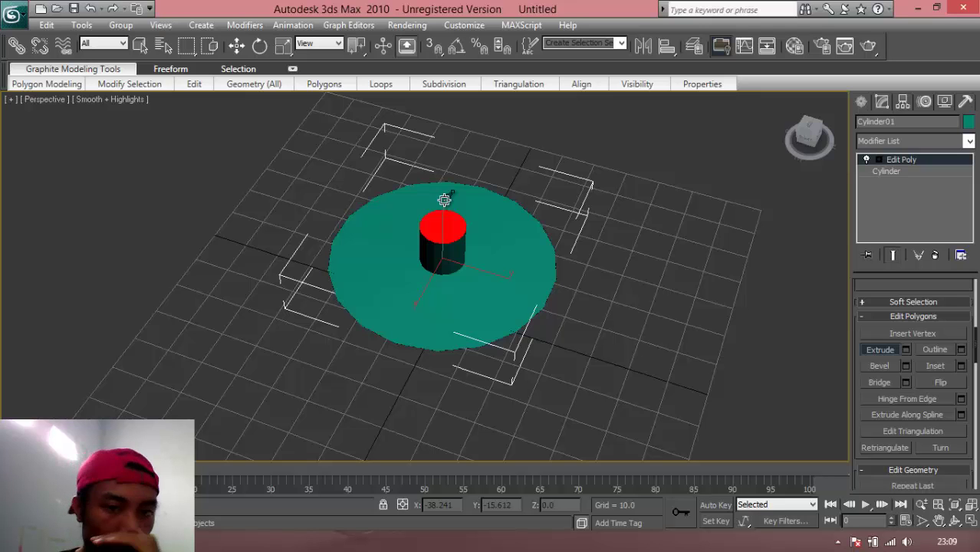
left_click_drag(443, 200, 447, 2)
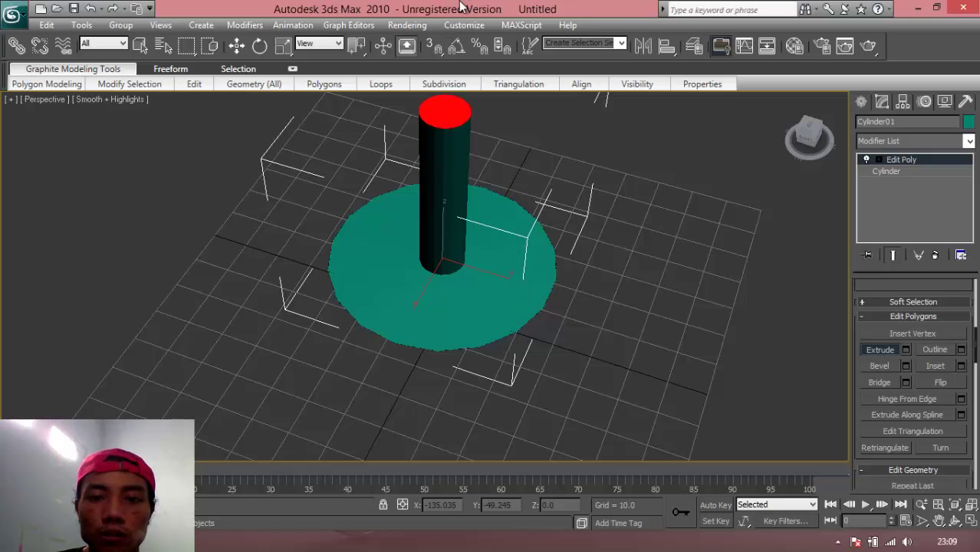
left_click_drag(460, 6, 457, 14)
Extrude the stem's top polygon further as a group with an extrusion height of 51.478
scroll(524, 285, "down", 5)
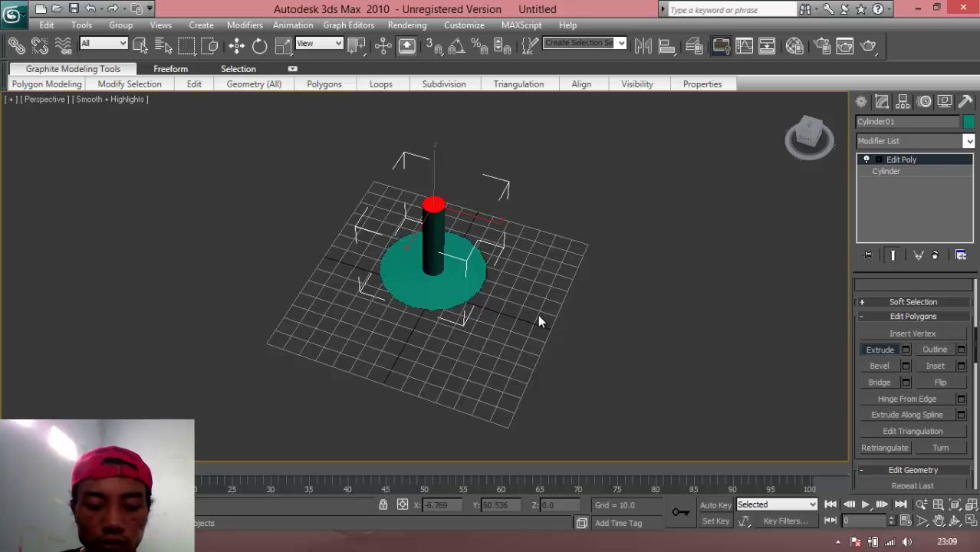
middle_click_drag(537, 317, 582, 287, "alt")
scroll(583, 287, "up", 2)
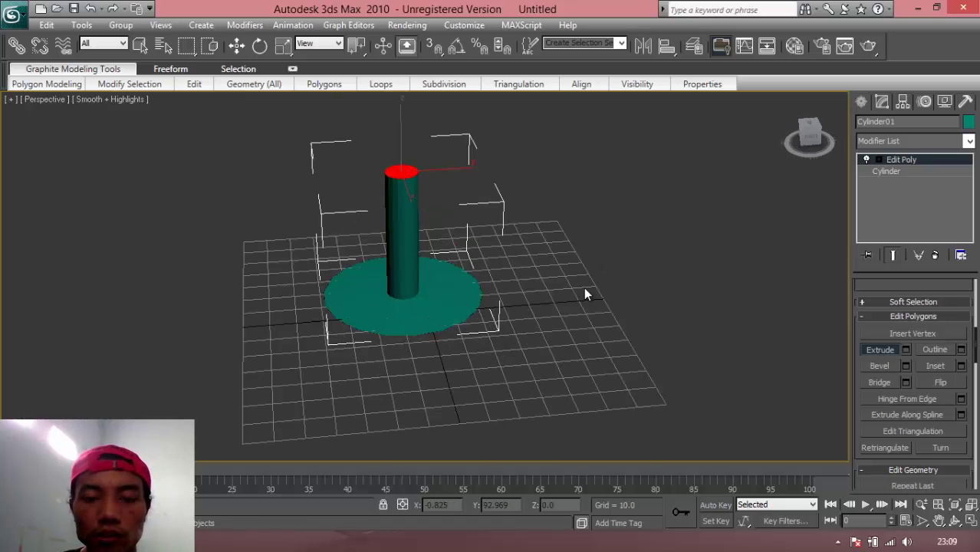
left_click(905, 350)
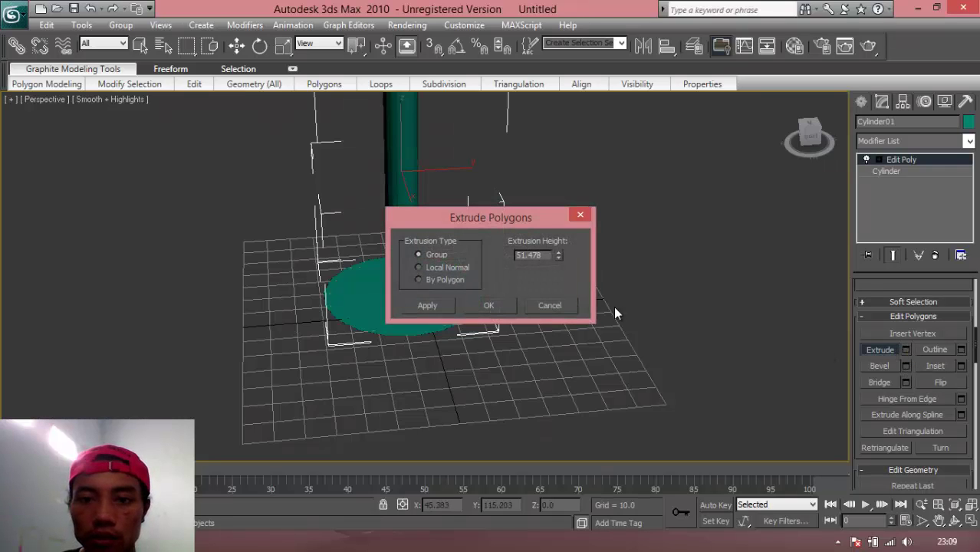
left_click_drag(499, 218, 649, 309)
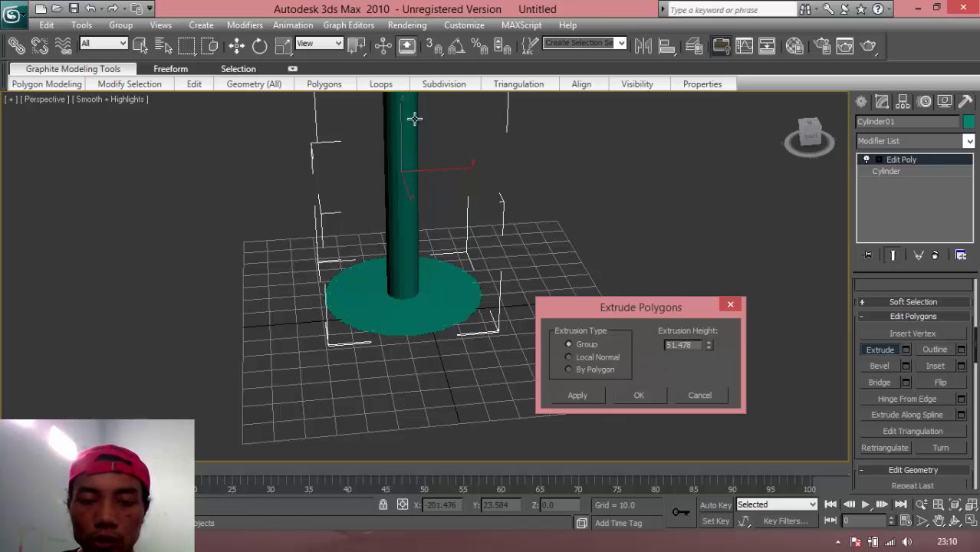
left_click(646, 394)
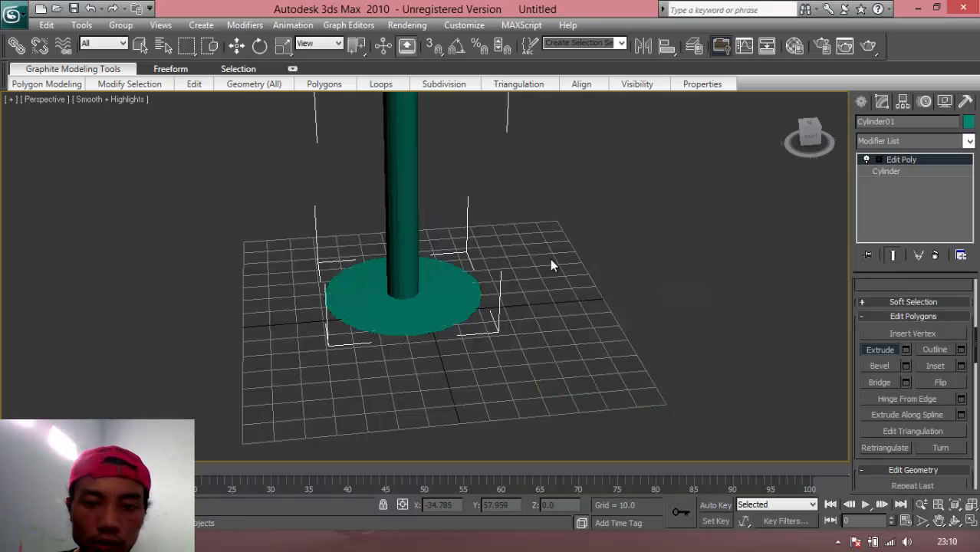
Scale the stem's top polygon up uniformly into a wide circle, flaring the upper stem into a conical goblet bowl
scroll(551, 266, "down", 5)
scroll(551, 265, "up", 3)
scroll(551, 265, "down", 3)
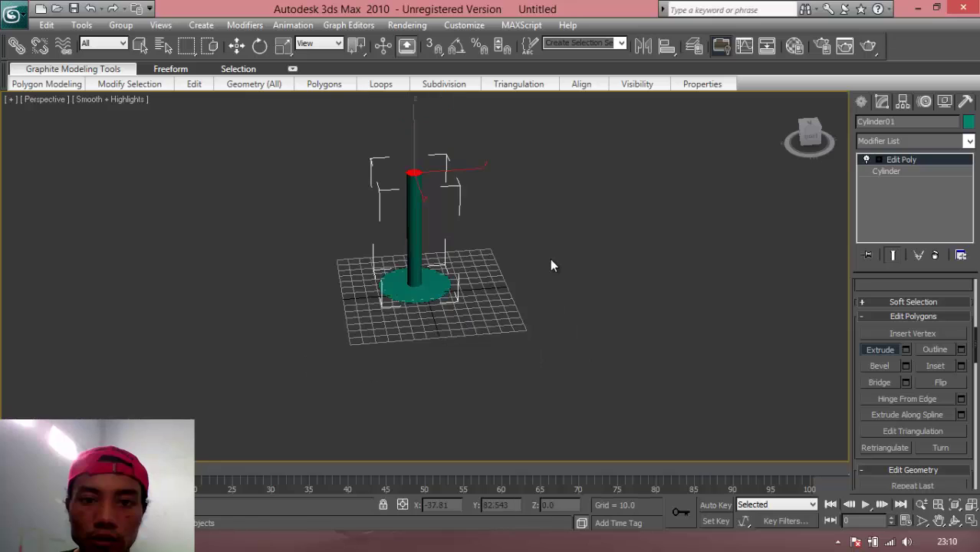
scroll(550, 266, "up", 2)
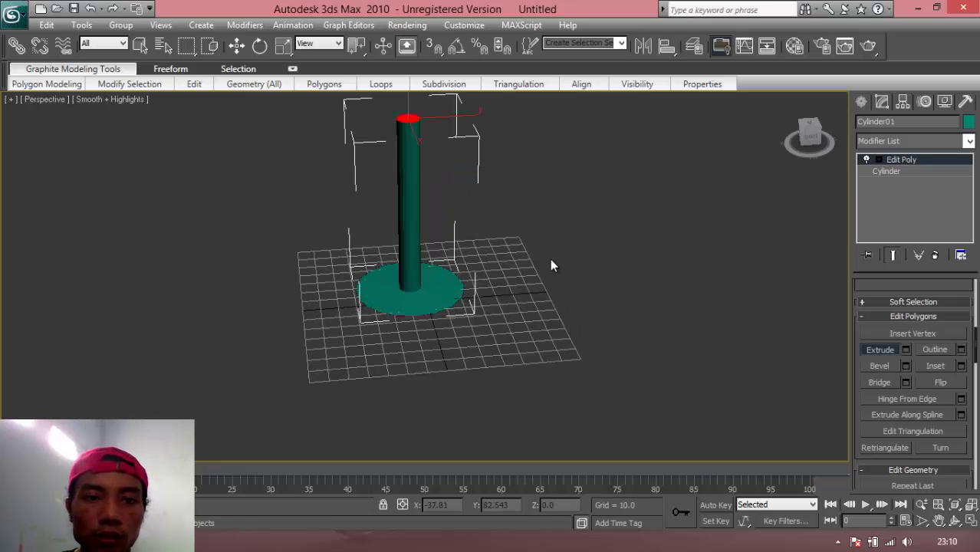
scroll(551, 266, "down", 2)
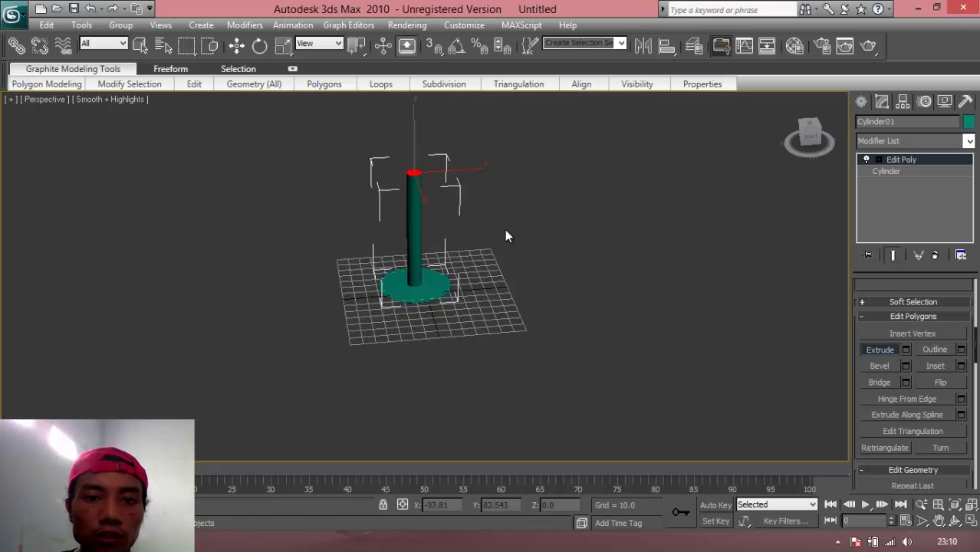
left_click(284, 46)
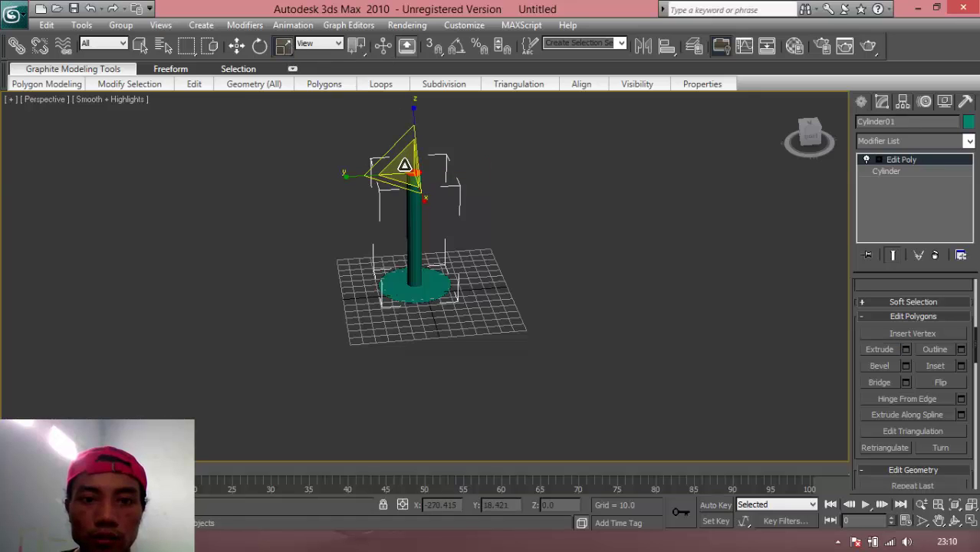
left_click_drag(405, 165, 421, 50)
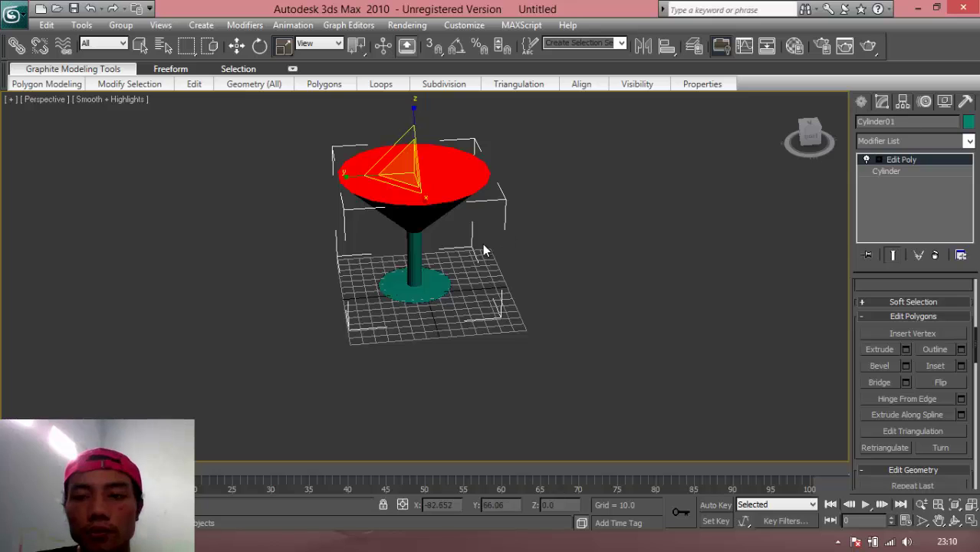
Examine the goblet's bowl, stem and base from several angles and distances
left_click(237, 46)
scroll(573, 237, "down", 3)
scroll(574, 238, "up", 4)
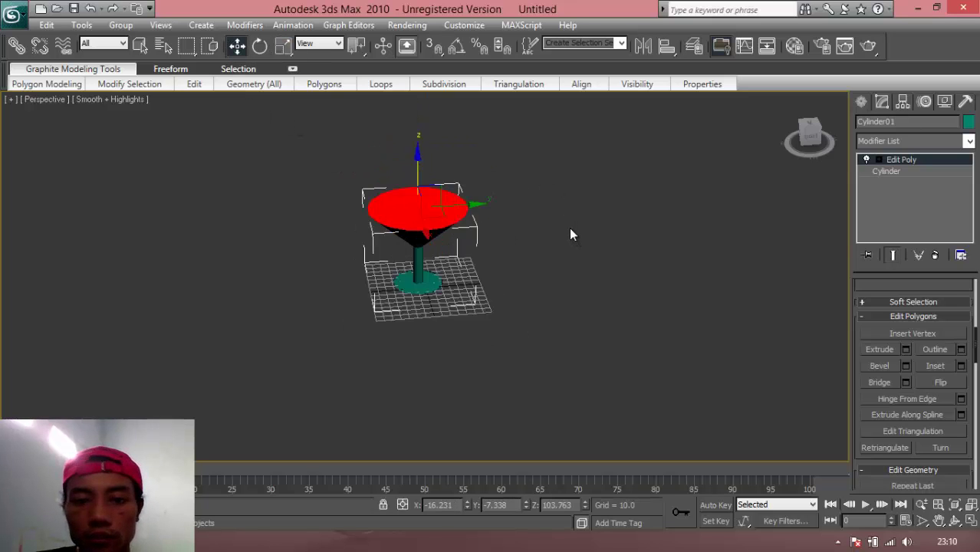
middle_click_drag(568, 228, 450, 212, "alt")
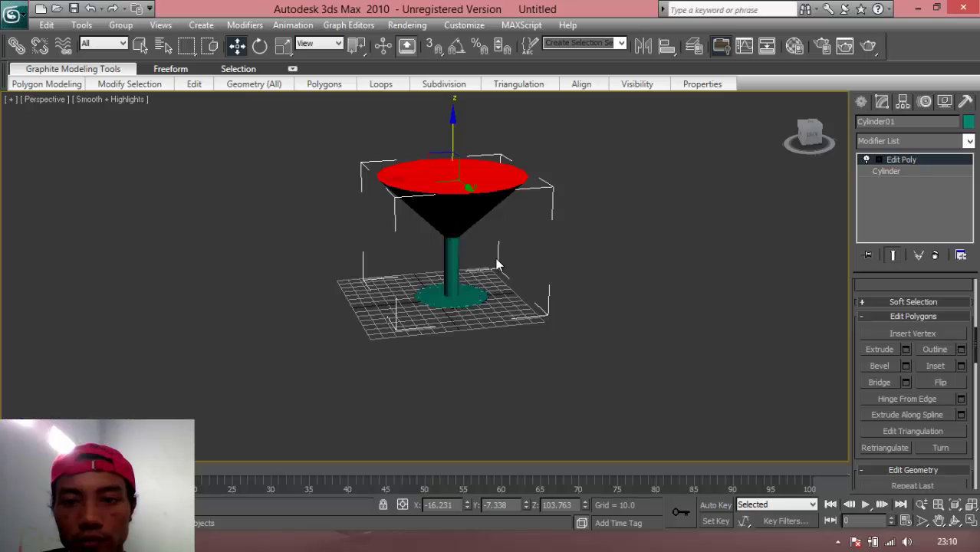
scroll(497, 263, "up", 5)
scroll(498, 260, "down", 3)
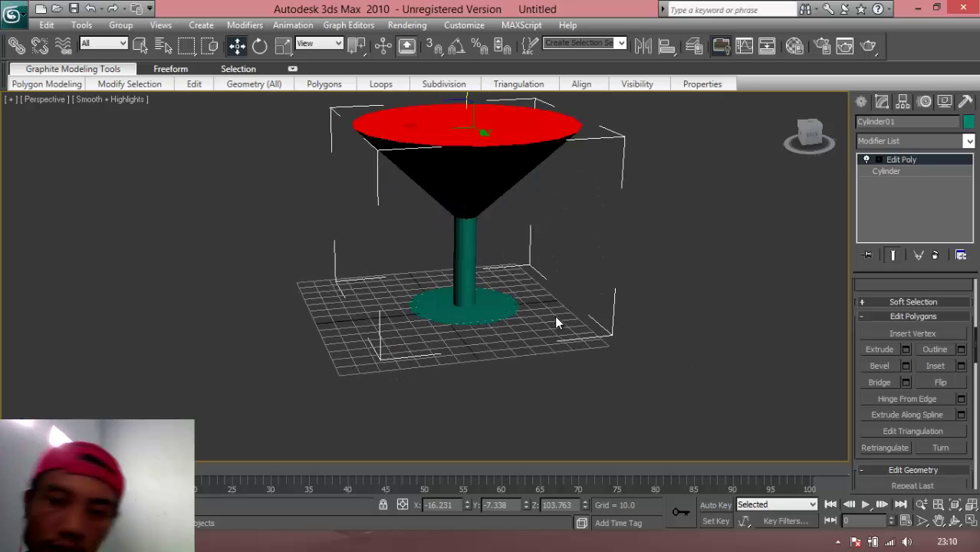
scroll(551, 311, "up", 2)
scroll(552, 308, "down", 4)
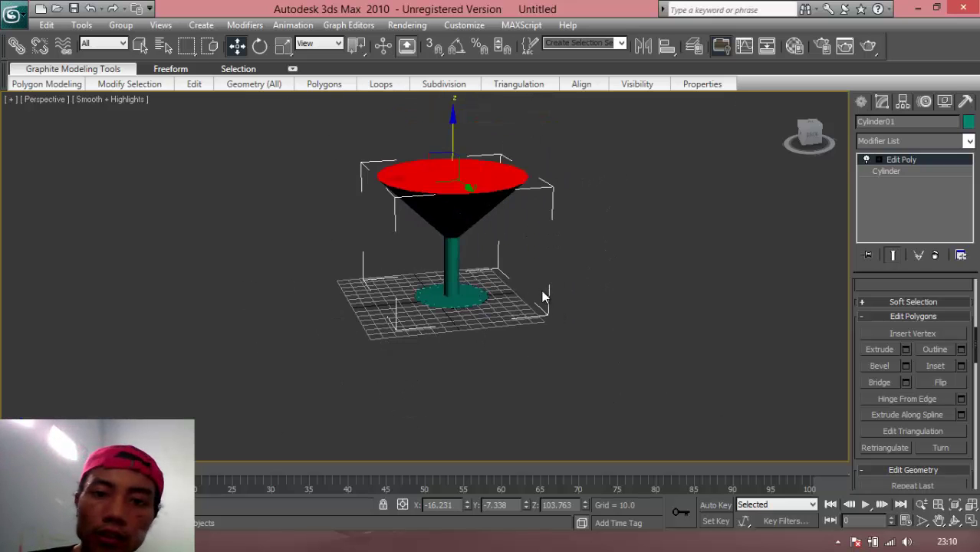
mouse_move(542, 295)
middle_mouse_down("alt")
mouse_move(501, 317)
mouse_move(455, 271)
mouse_move(531, 276)
mouse_move(518, 306)
mouse_move(556, 291)
middle_mouse_up("alt")
Inset the goblet's top cap polygon slightly freehand to leave a thin rim around the bowl's mouth
left_click(613, 276)
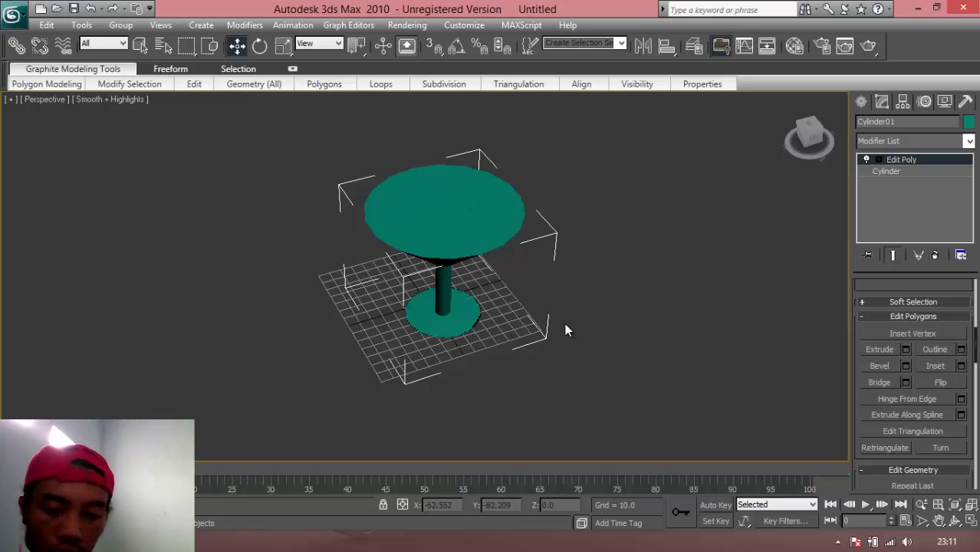
middle_click_drag(560, 316, 620, 282, "alt")
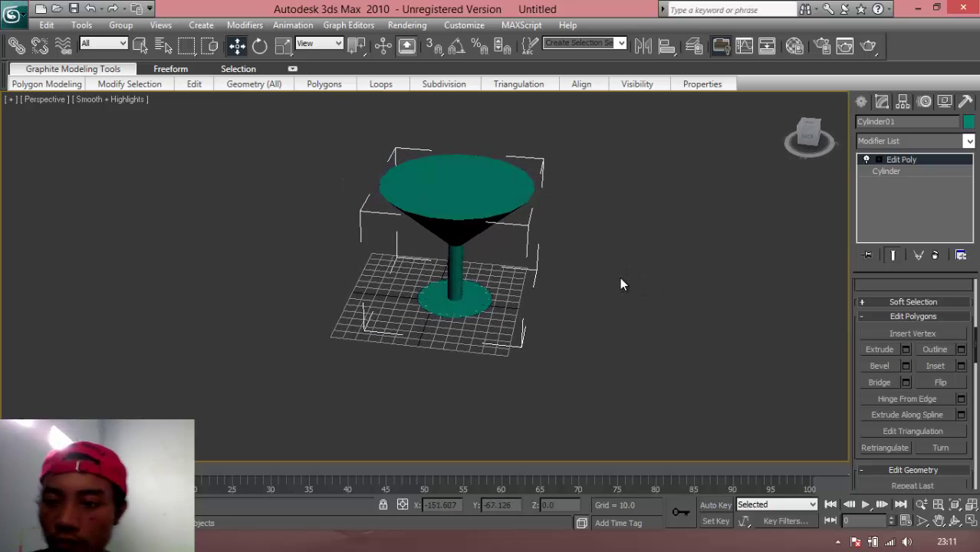
left_click_drag(975, 339, 970, 299)
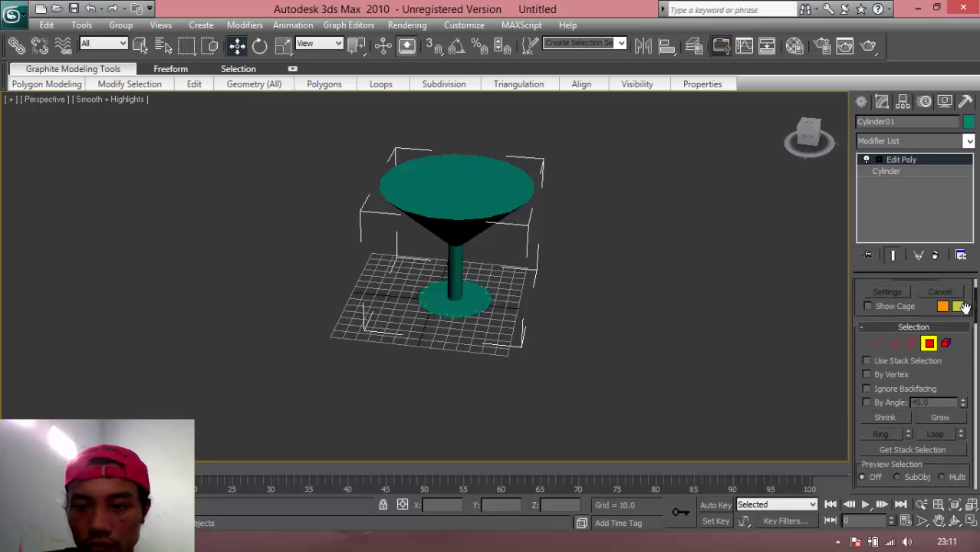
left_click(894, 345)
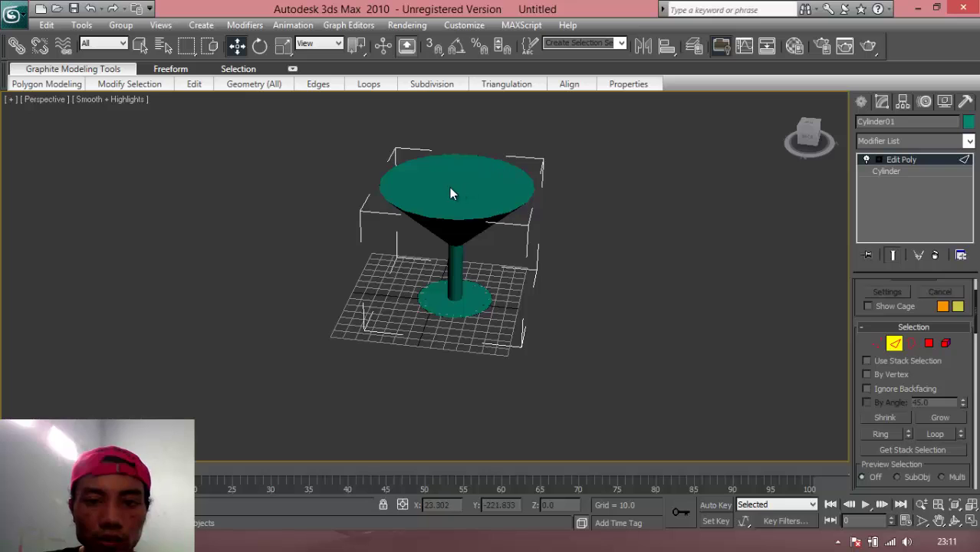
key("4")
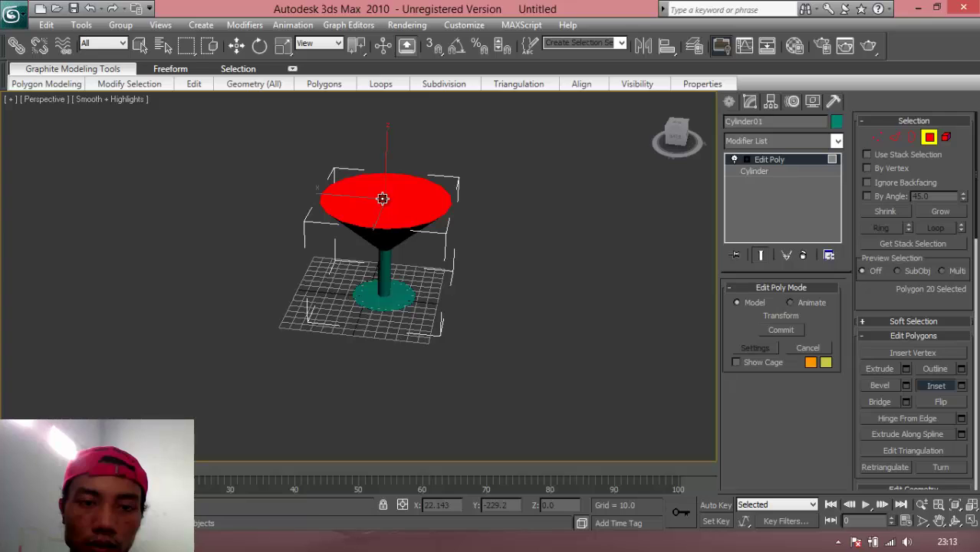
left_click_drag(383, 199, 383, 186)
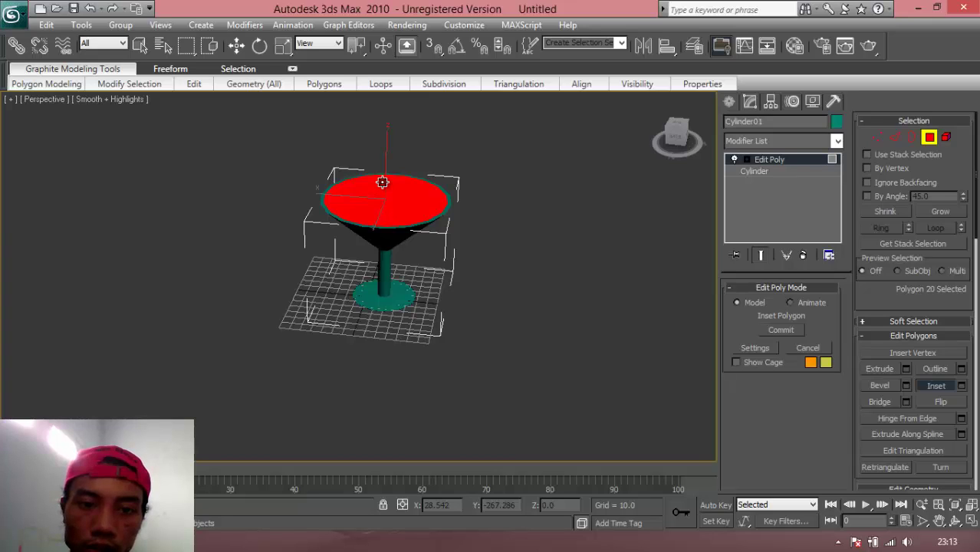
mouse_move(382, 182)
left_mouse_down()
mouse_move(384, 173)
mouse_move(383, 181)
left_mouse_up()
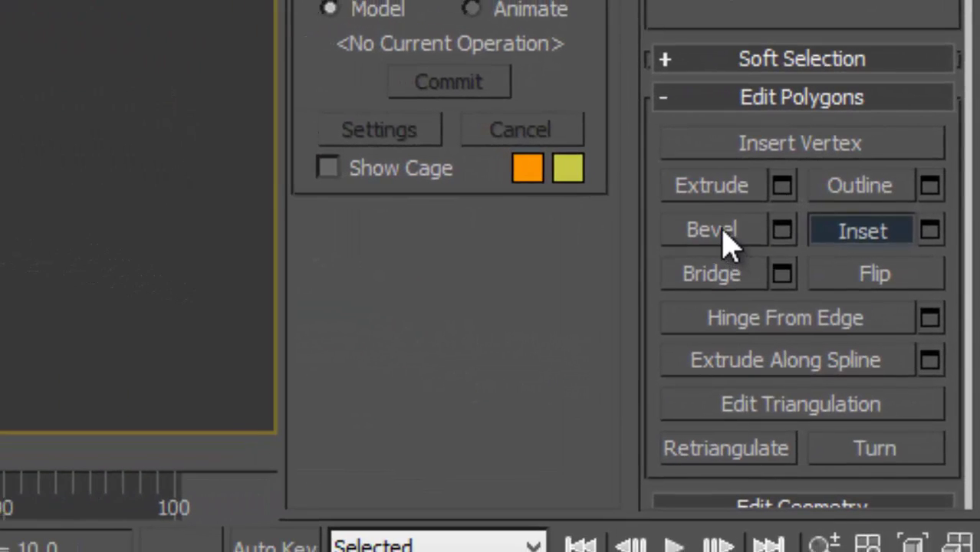
Bevel the inset top polygon deep down into the bowl and shrink it freehand, hollowing out the goblet
left_click(722, 236)
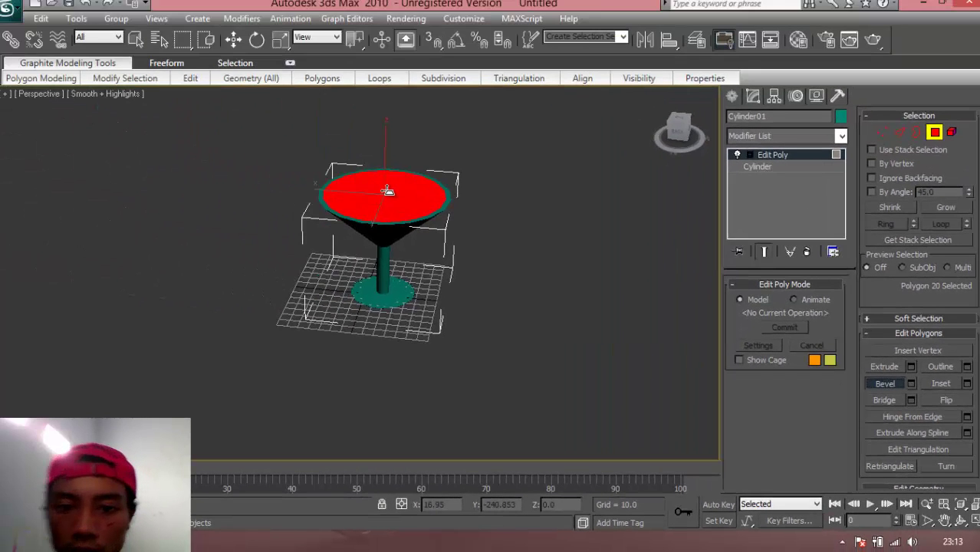
left_click_drag(387, 190, 395, 381)
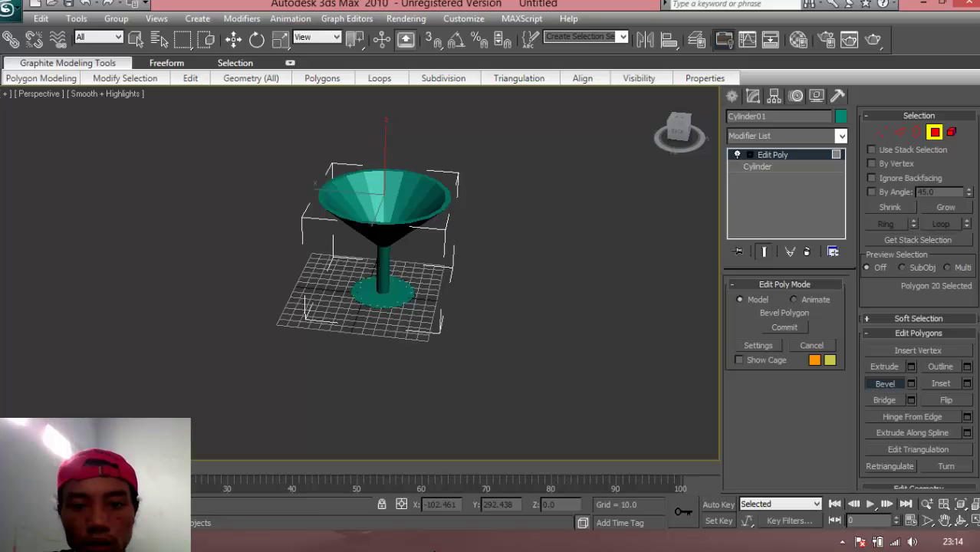
left_click(432, 506)
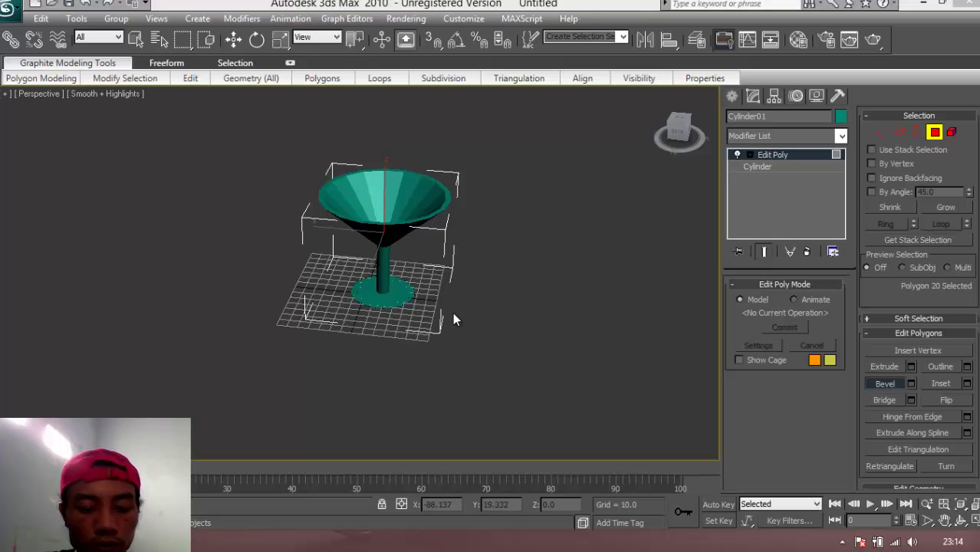
Bevel the small floor polygon inside the hollow bowl slightly freehand
scroll(452, 303, "up", 2)
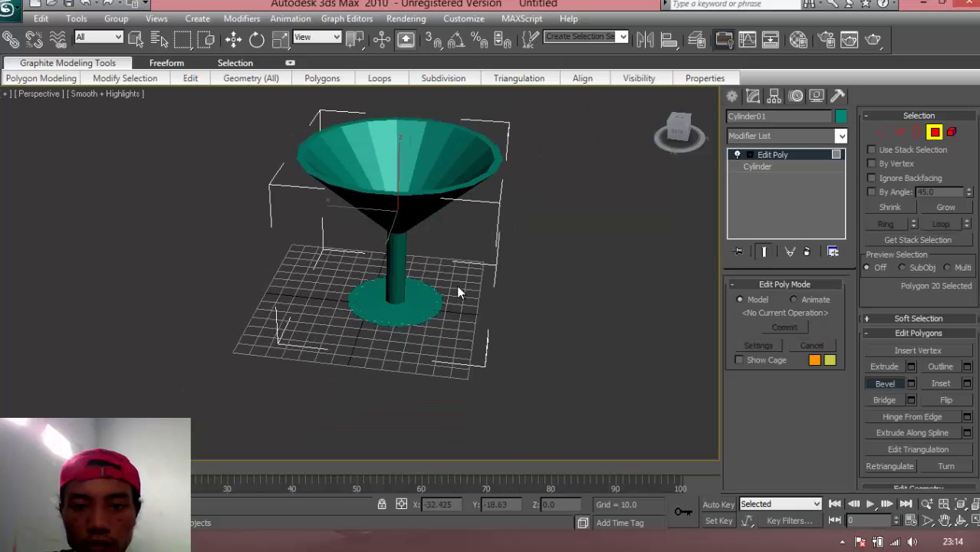
middle_click_drag(466, 271, 421, 328)
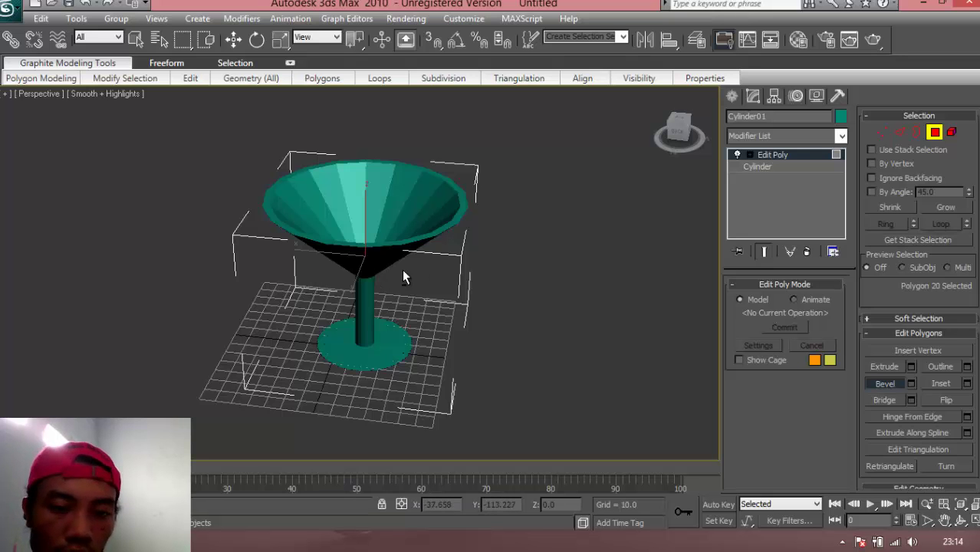
middle_click_drag(402, 275, 350, 299, "alt")
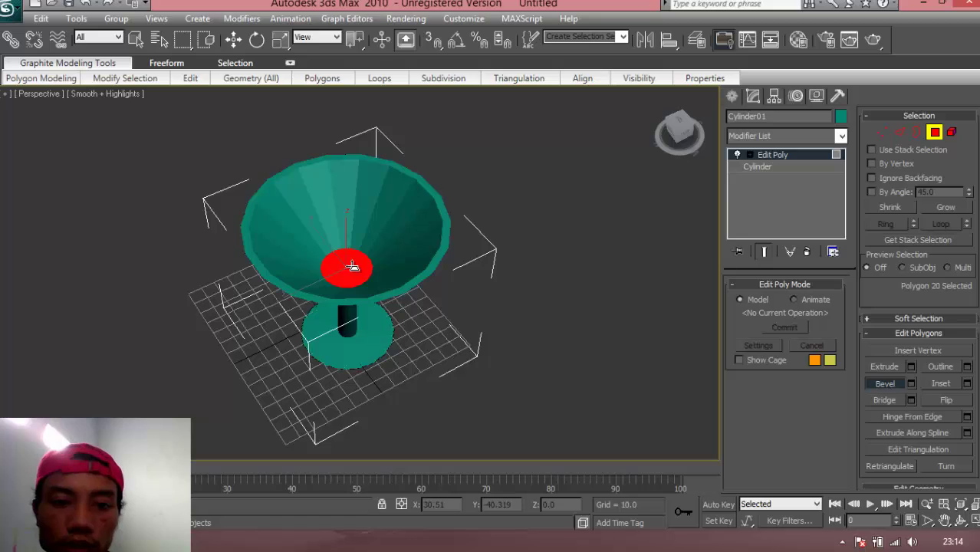
mouse_move(350, 257)
left_mouse_down()
mouse_move(351, 267)
mouse_move(353, 250)
mouse_move(324, 324)
mouse_move(342, 265)
left_mouse_up()
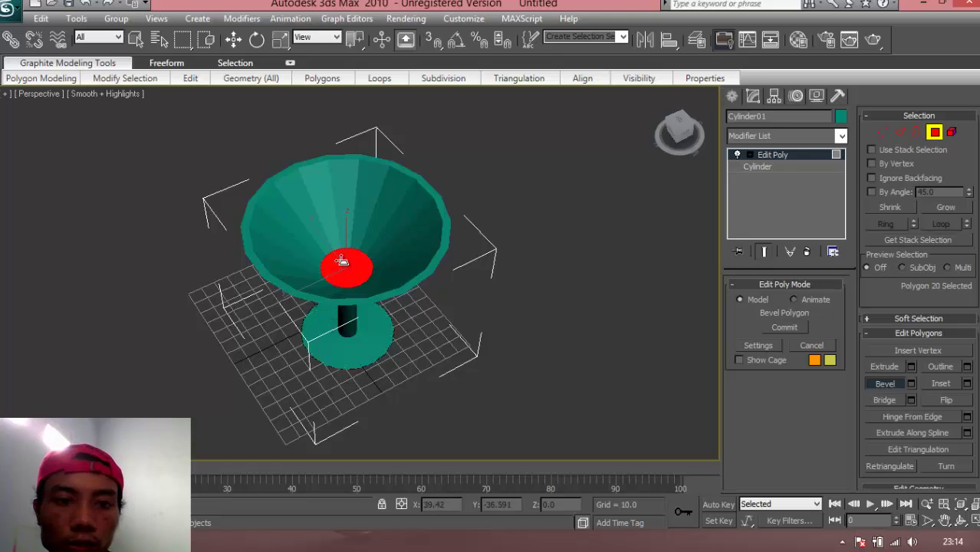
left_click_drag(340, 262, 299, 325)
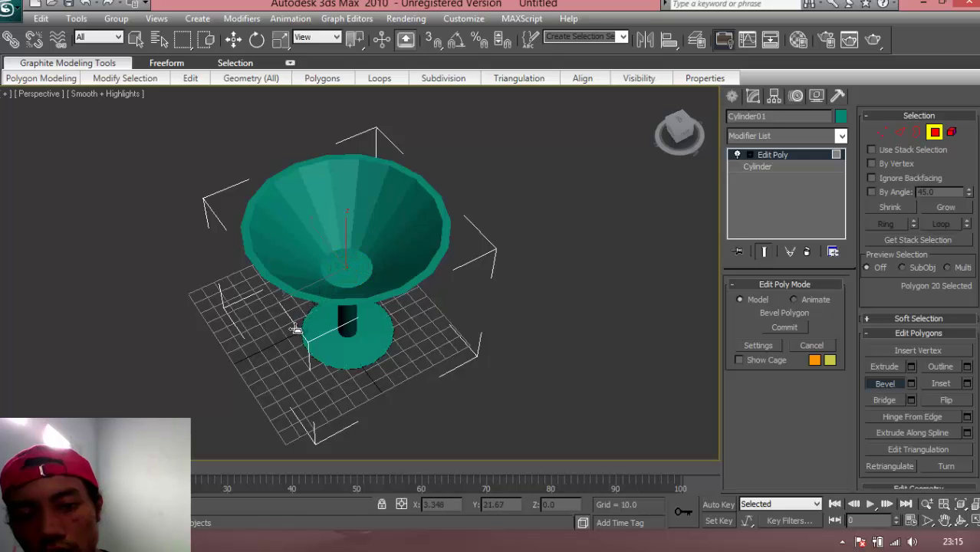
left_click(295, 328)
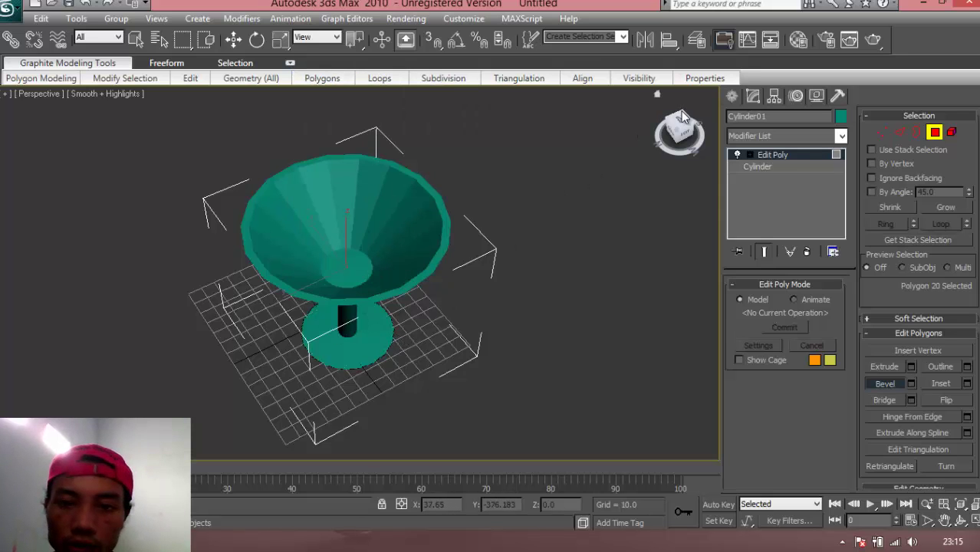
Switch to edge selection for work on the joint between the goblet's bowl and stem
left_click_drag(679, 131, 583, 548)
left_click_drag(680, 129, 652, 142)
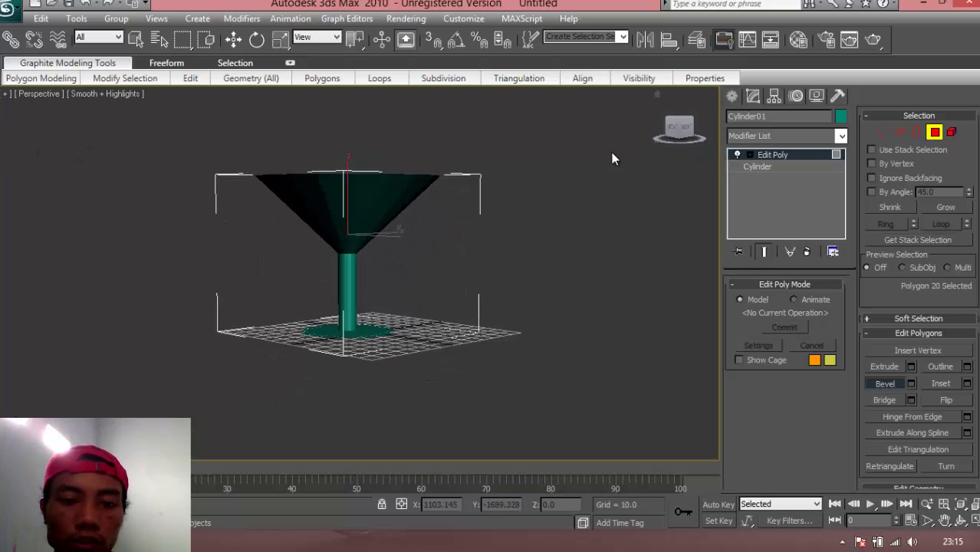
scroll(509, 230, "up", 4)
scroll(335, 262, "down", 2)
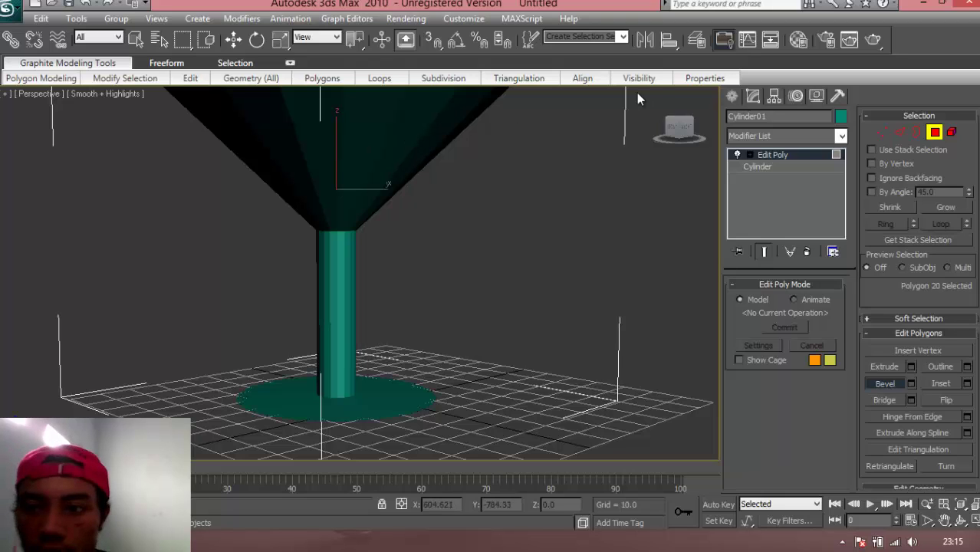
left_click(901, 140)
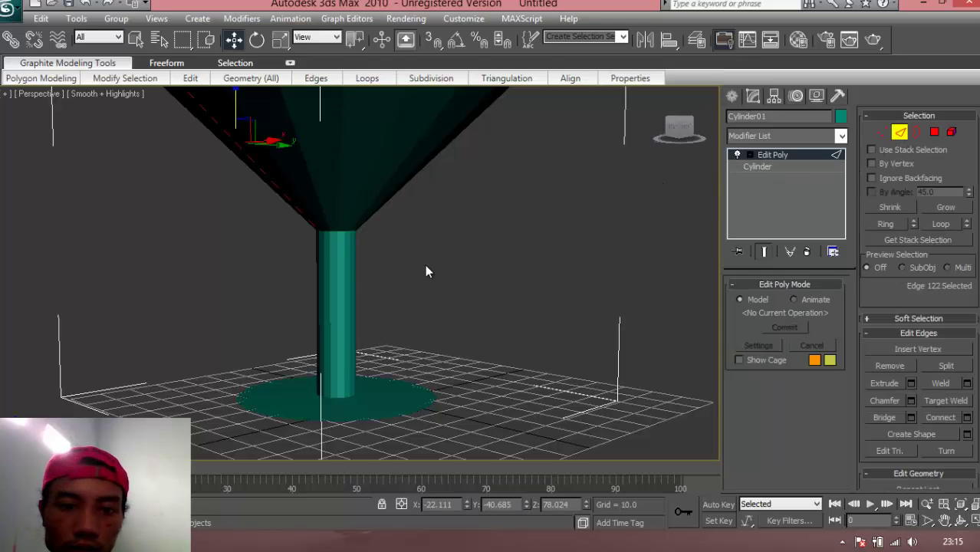
left_click(334, 230)
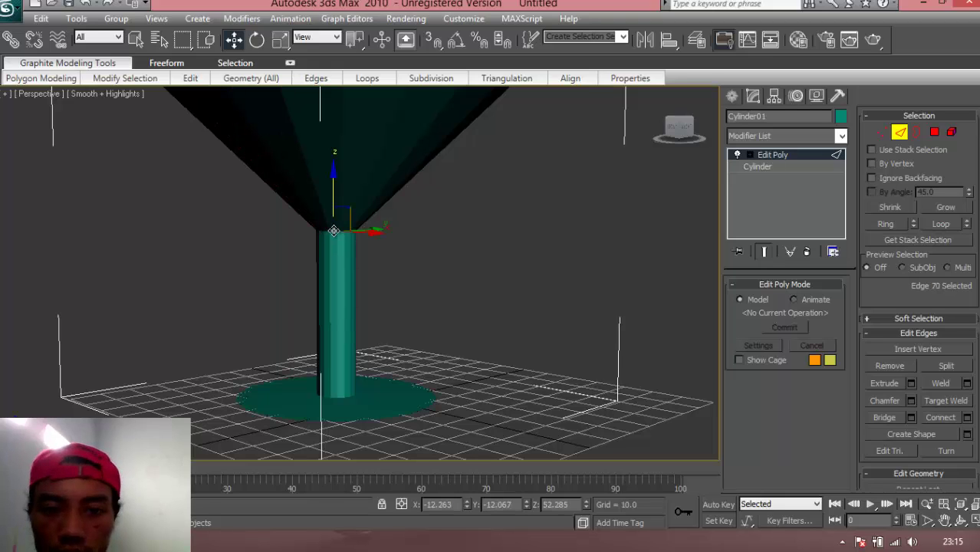
left_click(334, 231)
left_click(335, 231)
left_click(334, 232)
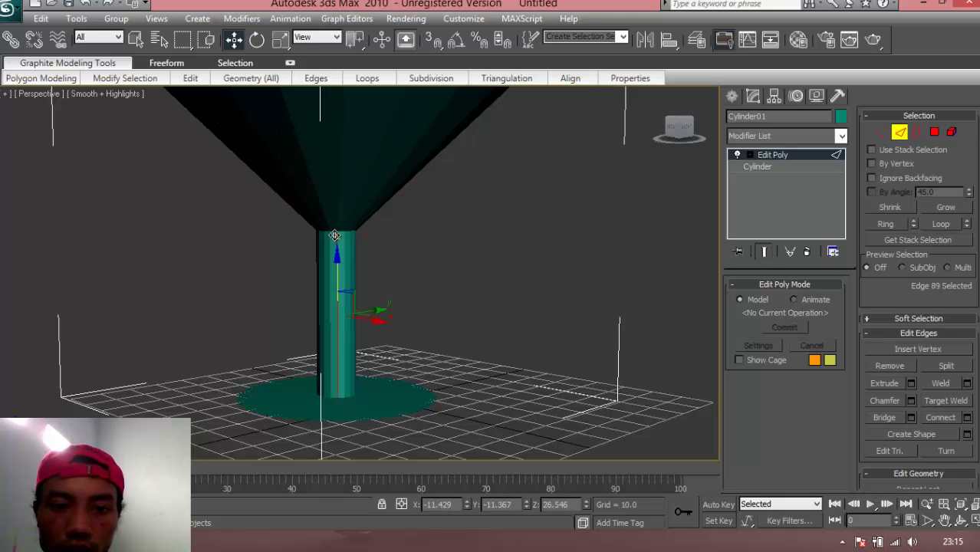
left_click(334, 231)
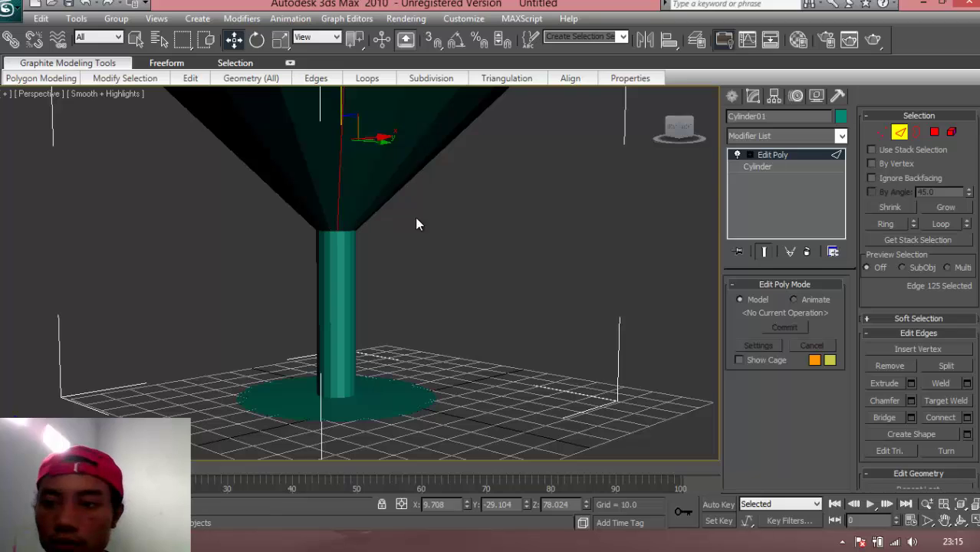
left_click(942, 223)
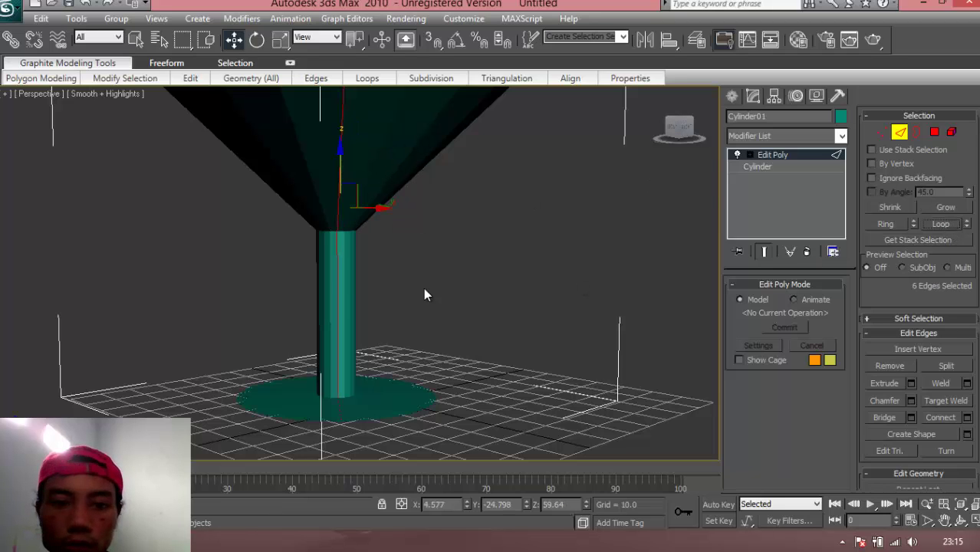
Select the horizontal edge loop where the stem meets the bowl and scale it down uniformly to taper the stem
left_click(343, 232)
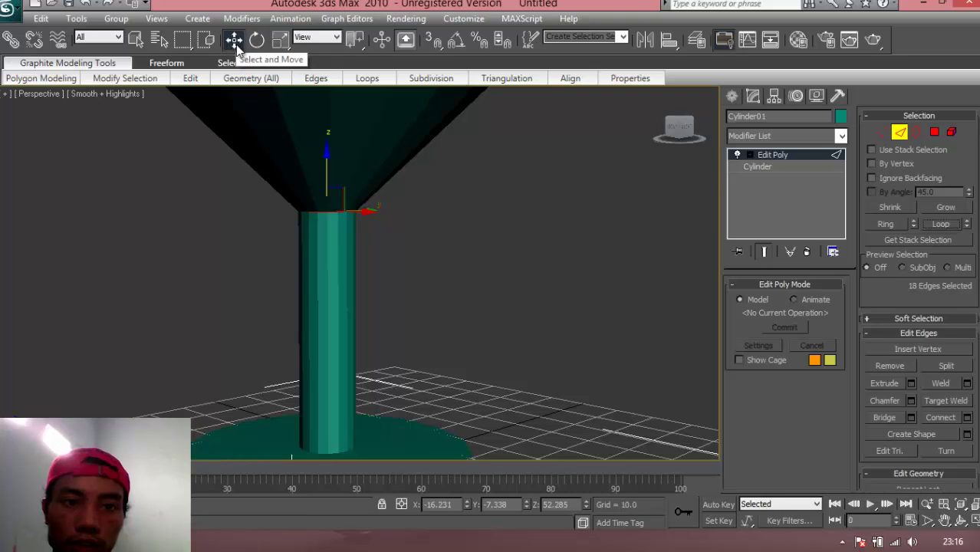
left_click(282, 39)
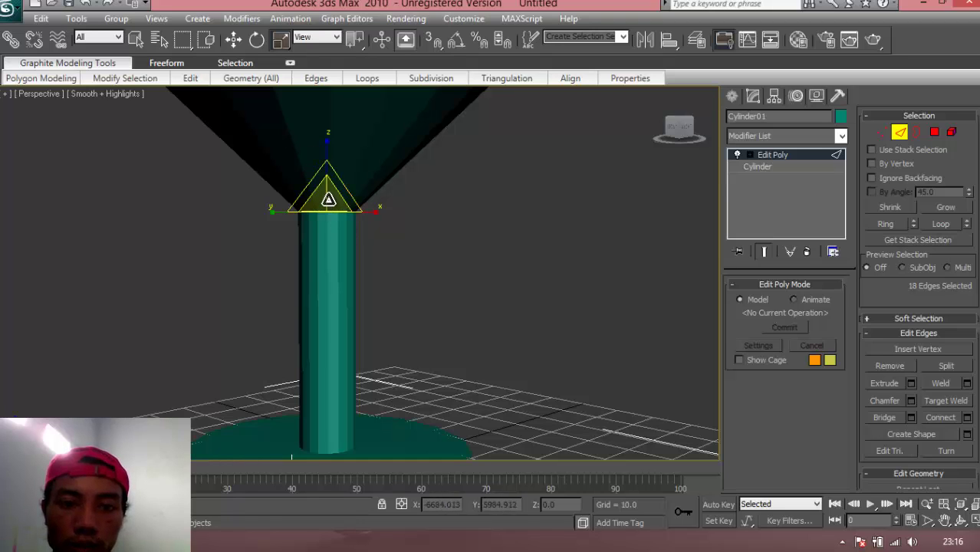
left_click_drag(328, 199, 326, 390)
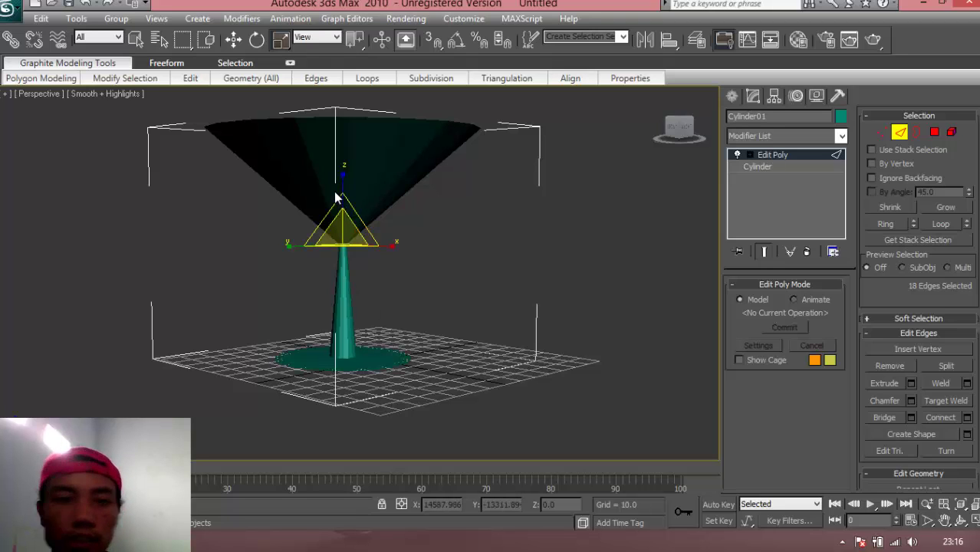
Activate Select Object, collapse the Edit Geometry and Selection rollouts, and narrow the command panel to one column
left_click(138, 40)
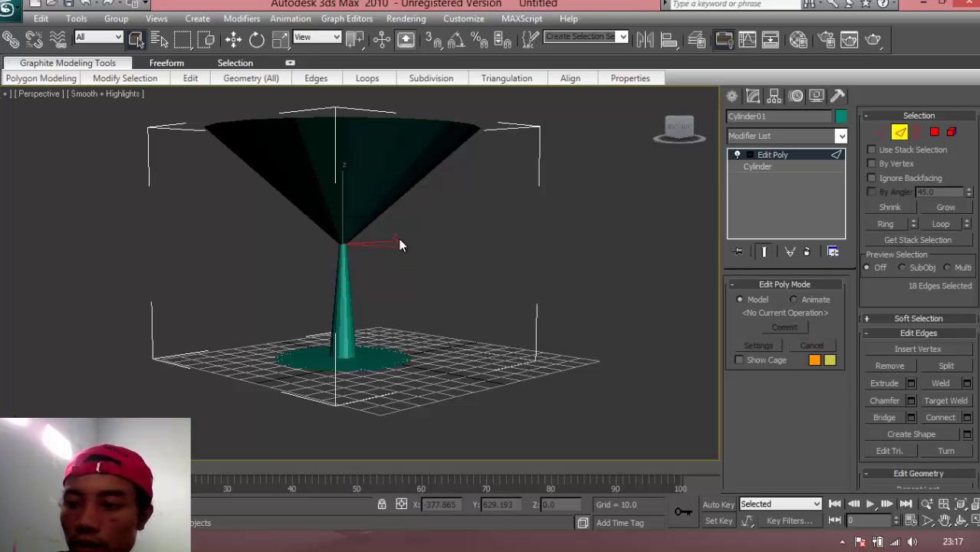
scroll(881, 331, "down", 5)
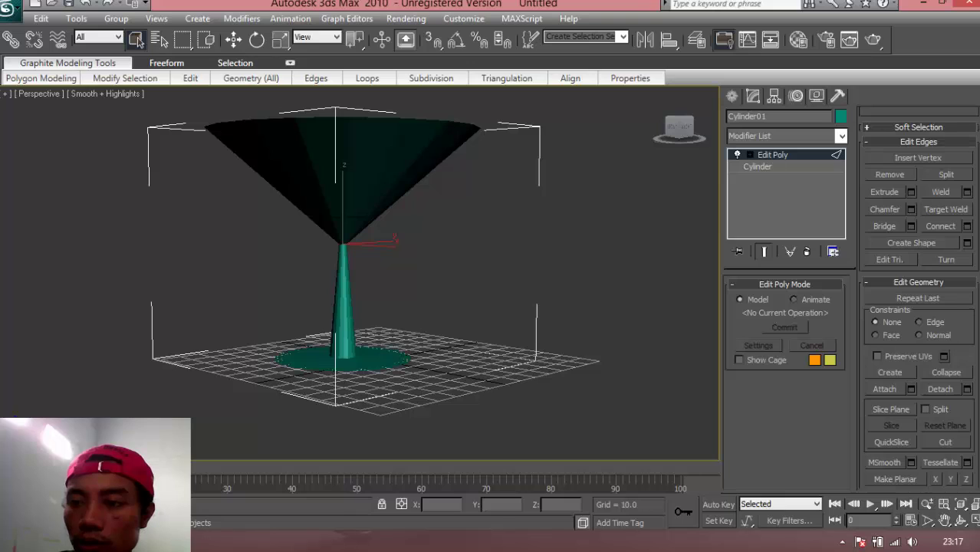
scroll(917, 296, "down", 3)
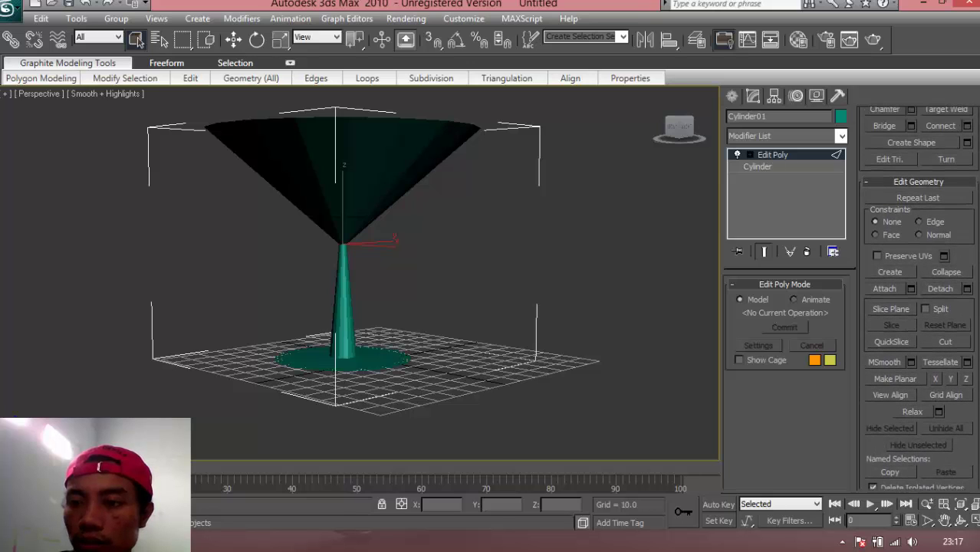
left_click(864, 182)
left_click(866, 184)
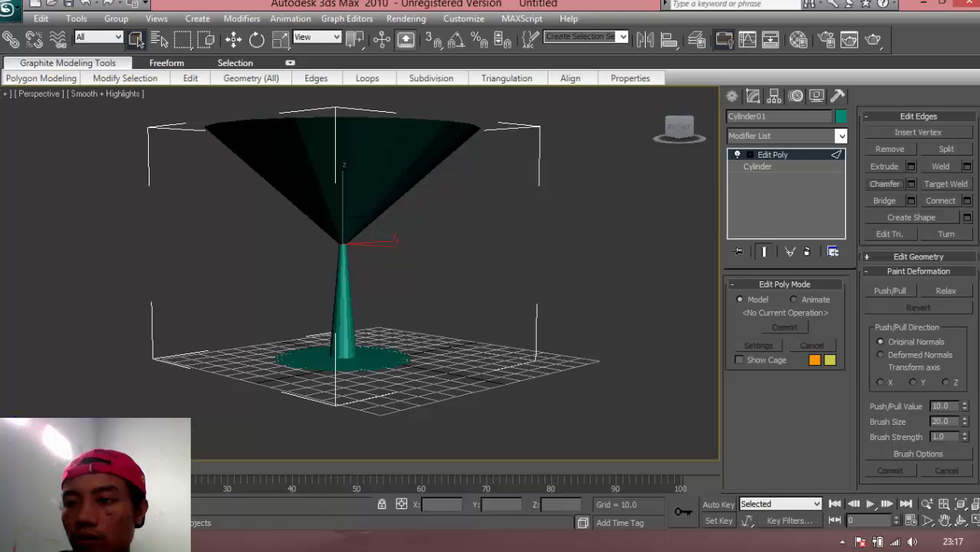
scroll(918, 306, "up", 6)
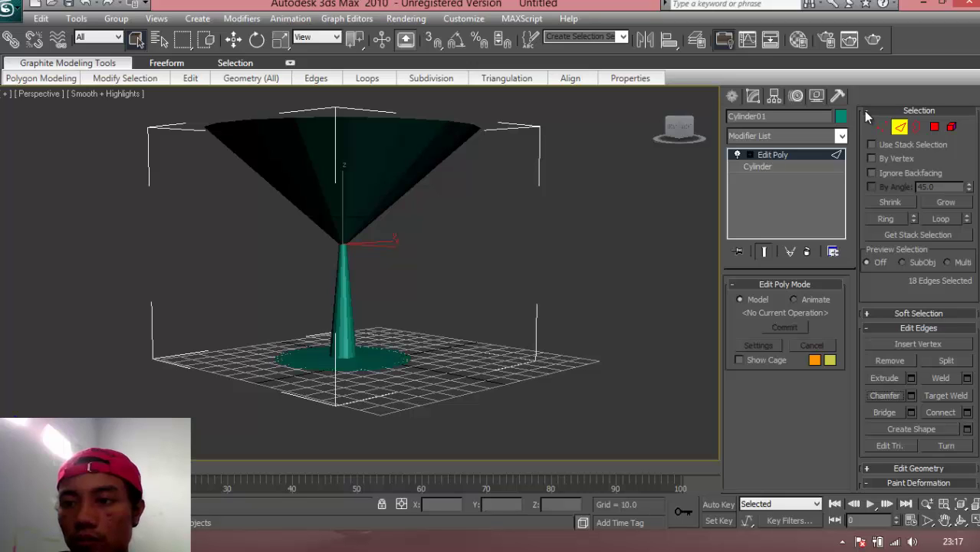
scroll(978, 113, "up", 1)
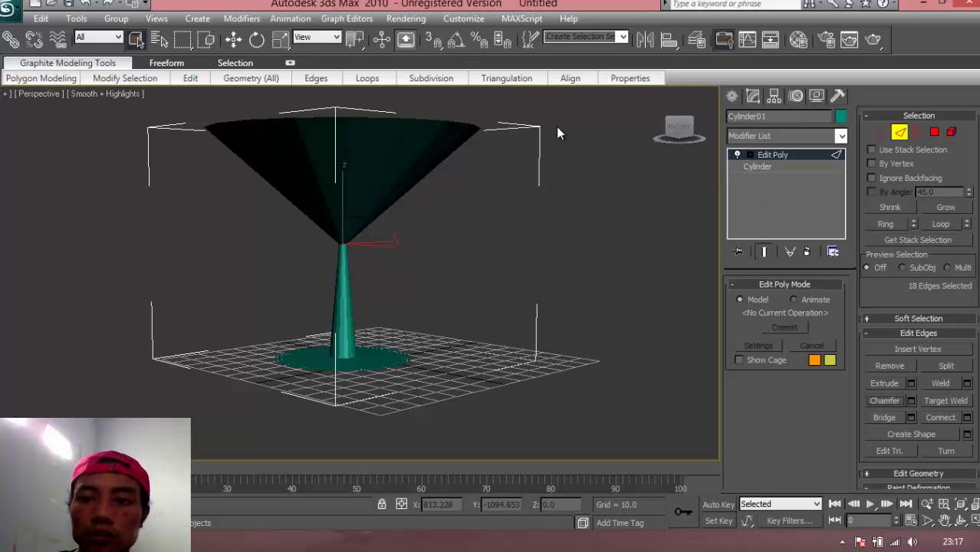
left_click_drag(841, 222, 890, 225)
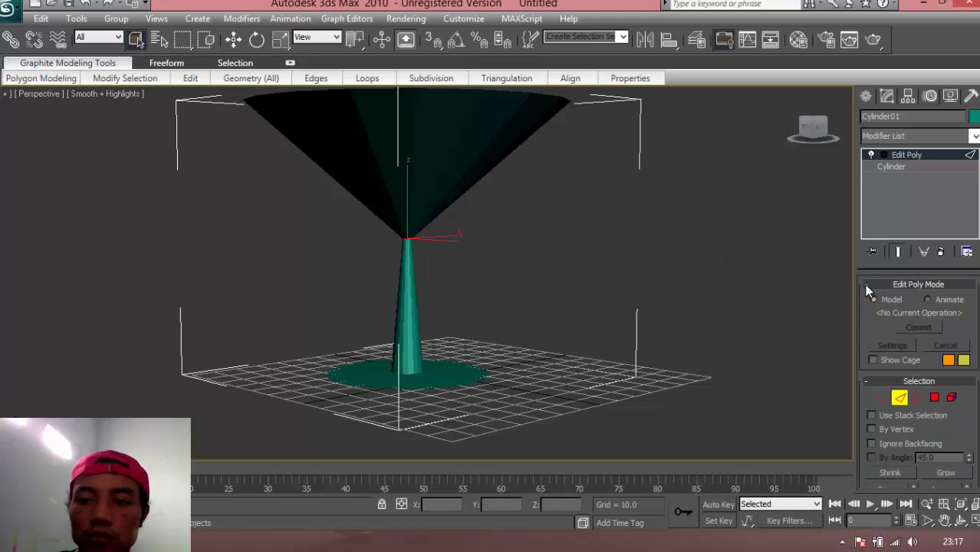
left_click(868, 381)
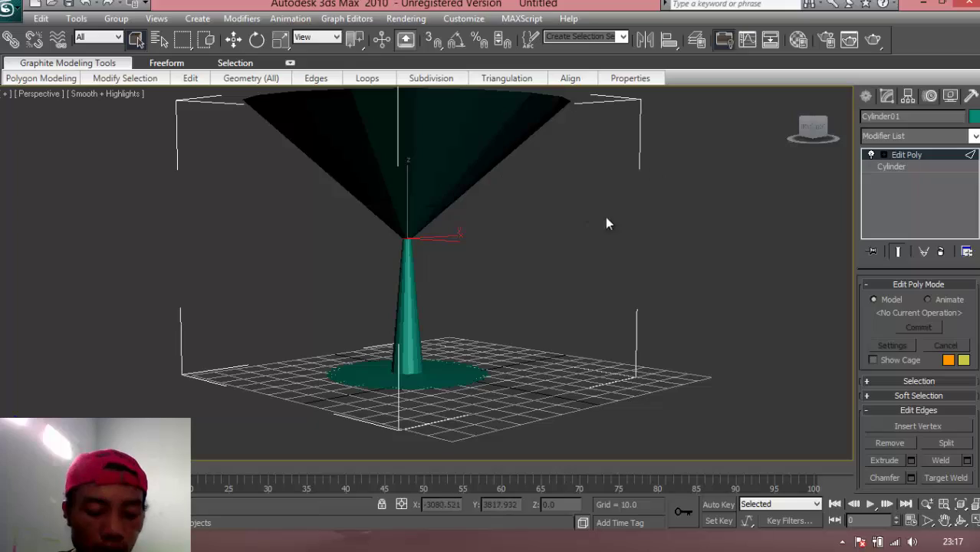
mouse_move(669, 215)
middle_mouse_down("alt")
mouse_move(642, 252)
mouse_move(569, 285)
mouse_move(510, 293)
mouse_move(619, 203)
mouse_move(586, 210)
mouse_move(621, 162)
mouse_move(573, 259)
mouse_move(538, 287)
mouse_move(624, 162)
mouse_move(672, 123)
mouse_move(700, 140)
mouse_move(638, 231)
mouse_move(616, 223)
mouse_move(572, 281)
mouse_move(576, 258)
mouse_move(623, 201)
mouse_move(667, 182)
mouse_move(680, 184)
mouse_move(680, 199)
middle_mouse_up("alt")
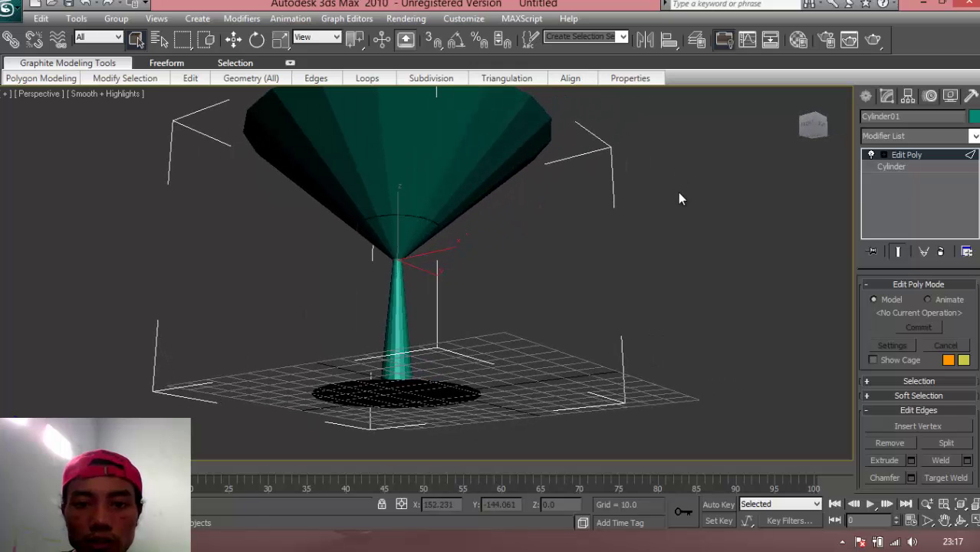
Expand the Selection rollout and switch Edit Poly to vertex selection for work on the goblet's round base
scroll(579, 290, "down", 7)
scroll(568, 306, "up", 4)
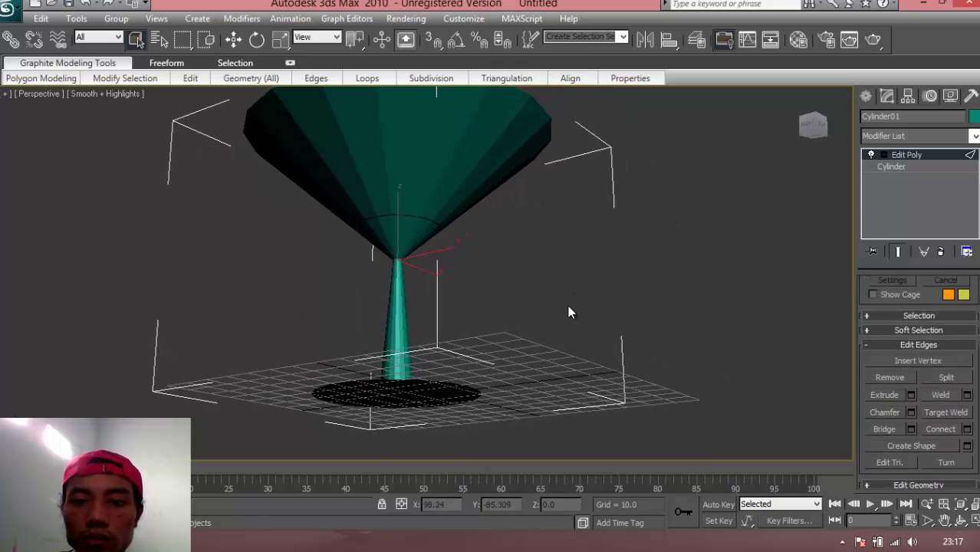
middle_click_drag(558, 313, 518, 381, "alt")
scroll(490, 391, "up", 3)
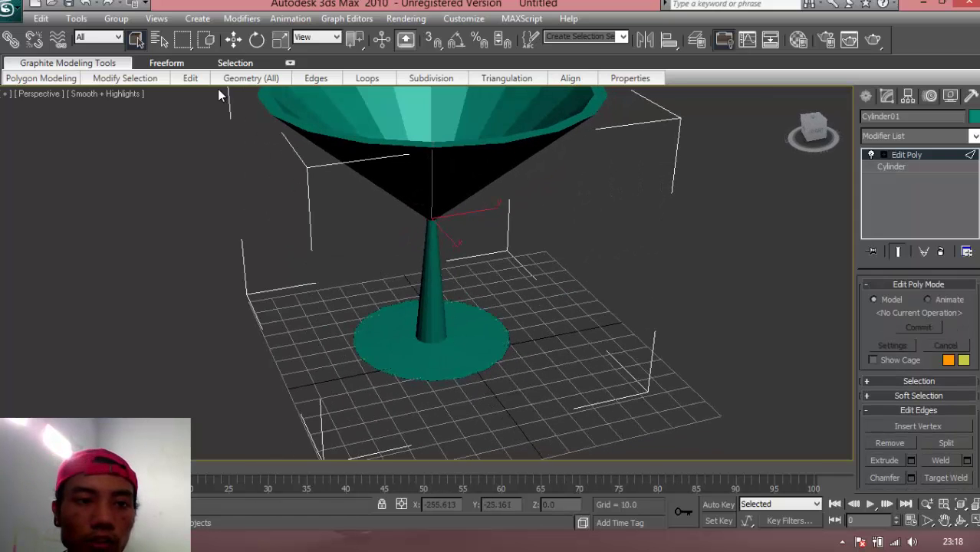
left_click(399, 369)
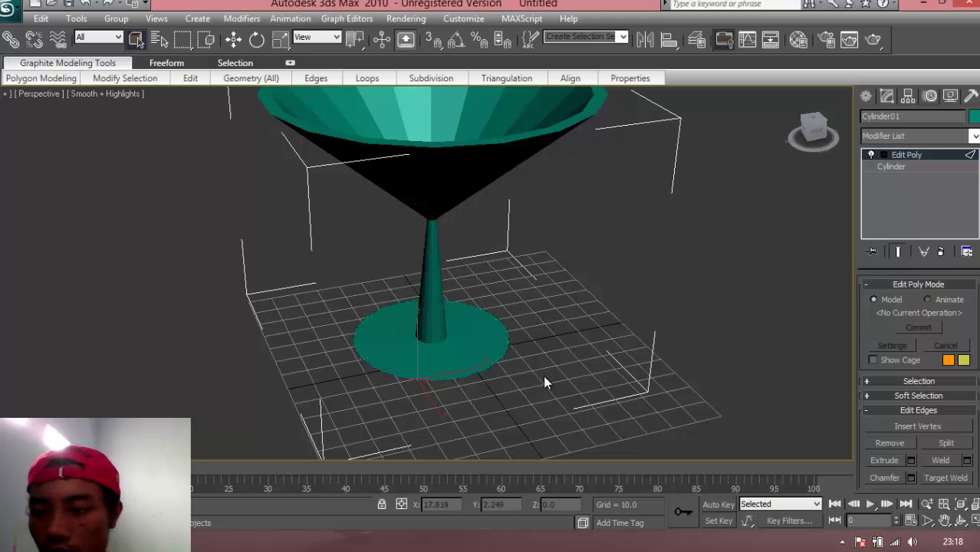
scroll(918, 361, "down", 3)
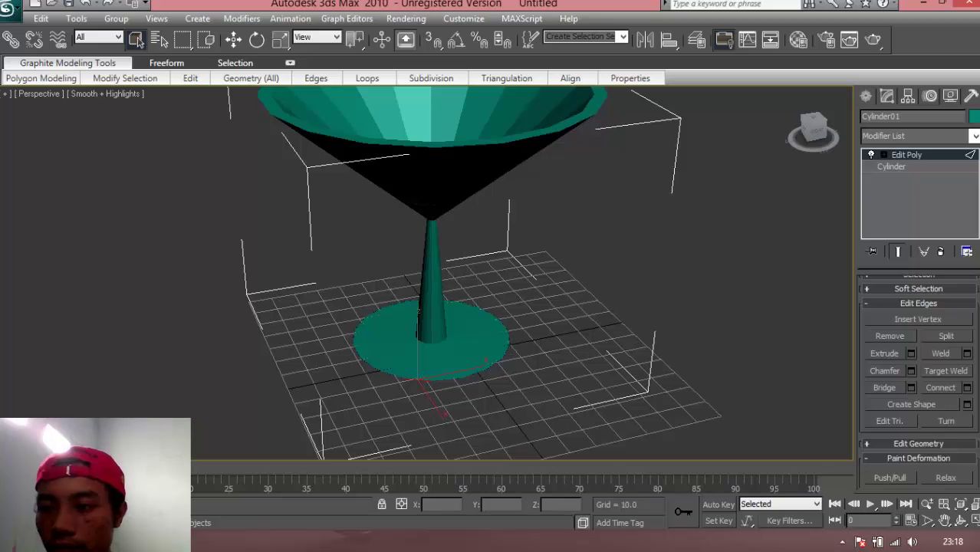
scroll(918, 376, "up", 3)
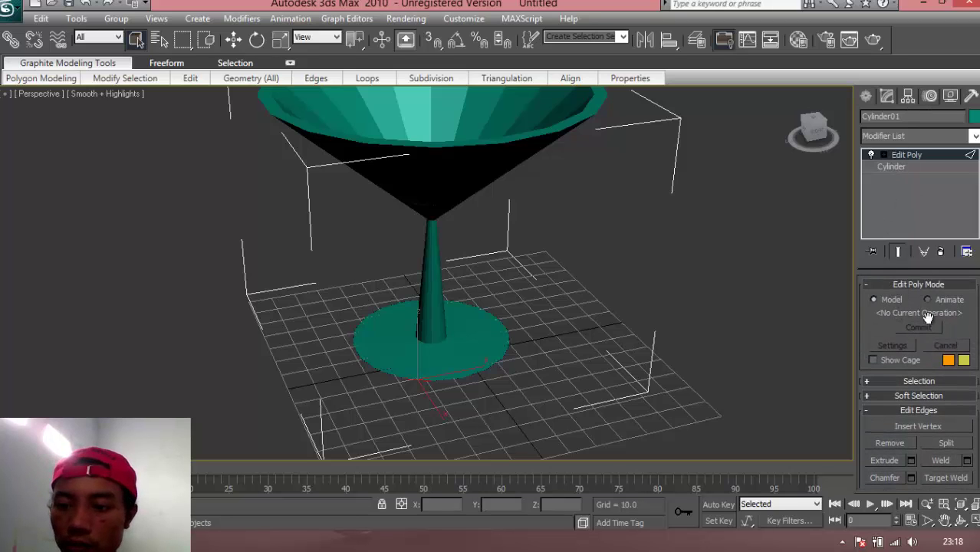
left_click(867, 383)
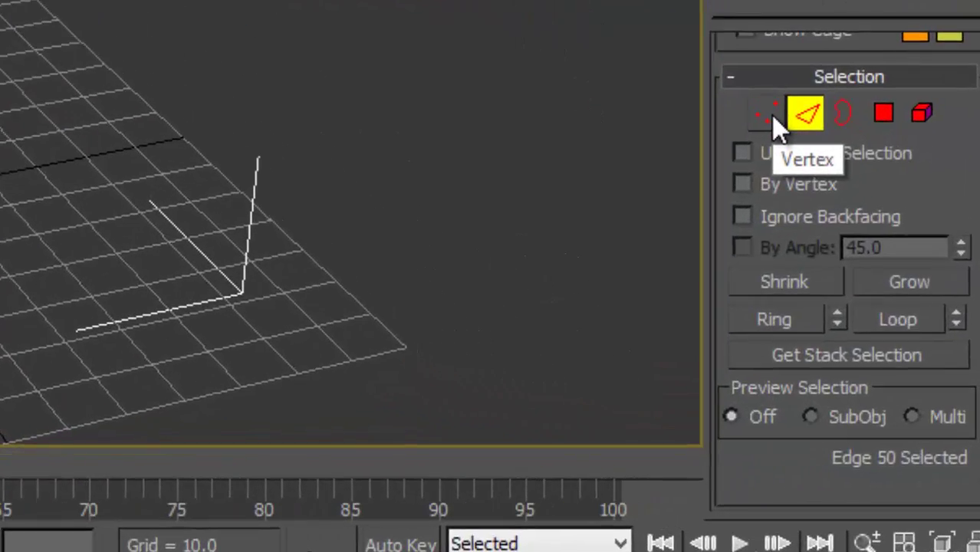
left_click(803, 180)
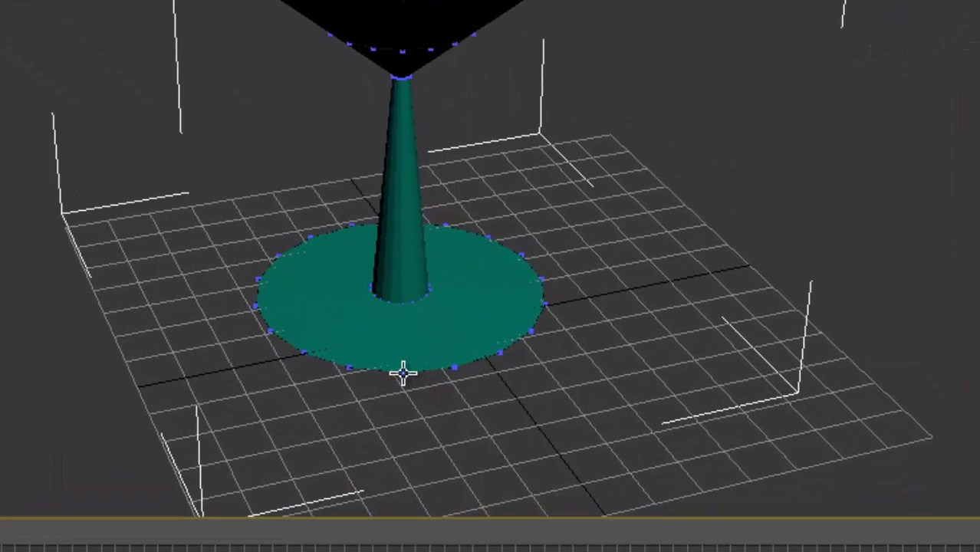
left_click(402, 372)
left_click(455, 367, "ctrl")
left_click(496, 353, "ctrl")
left_click(533, 330, "ctrl")
left_click(544, 304, "ctrl")
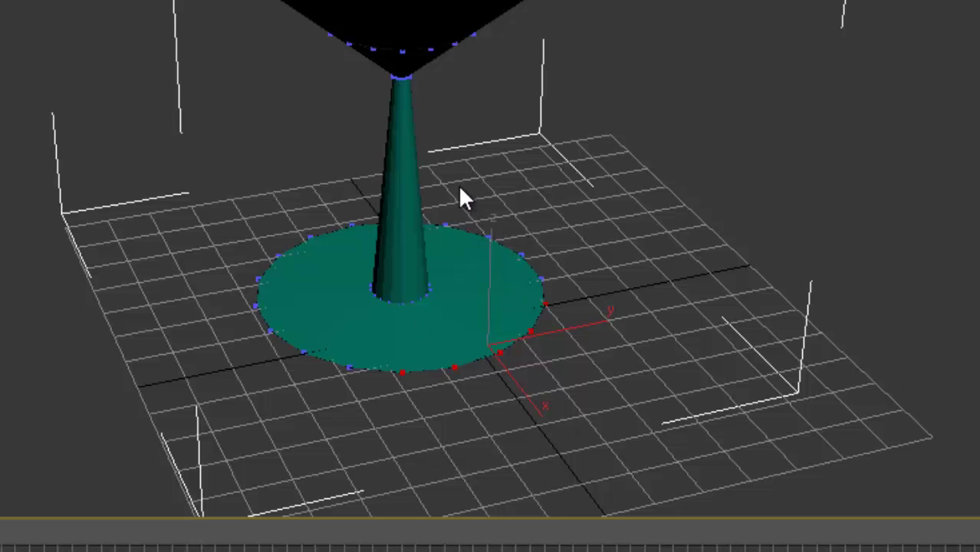
Select all vertices around the outer rim of the goblet's base disc, leaving out those at the foot of the stem
left_click_drag(457, 185, 750, 470)
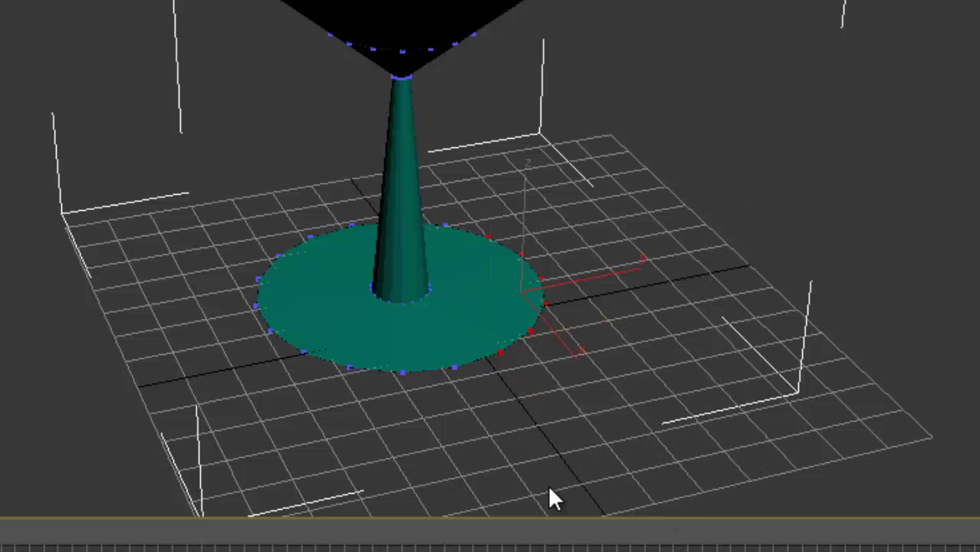
left_click_drag(238, 184, 291, 349, "ctrl")
left_click(411, 372, "ctrl")
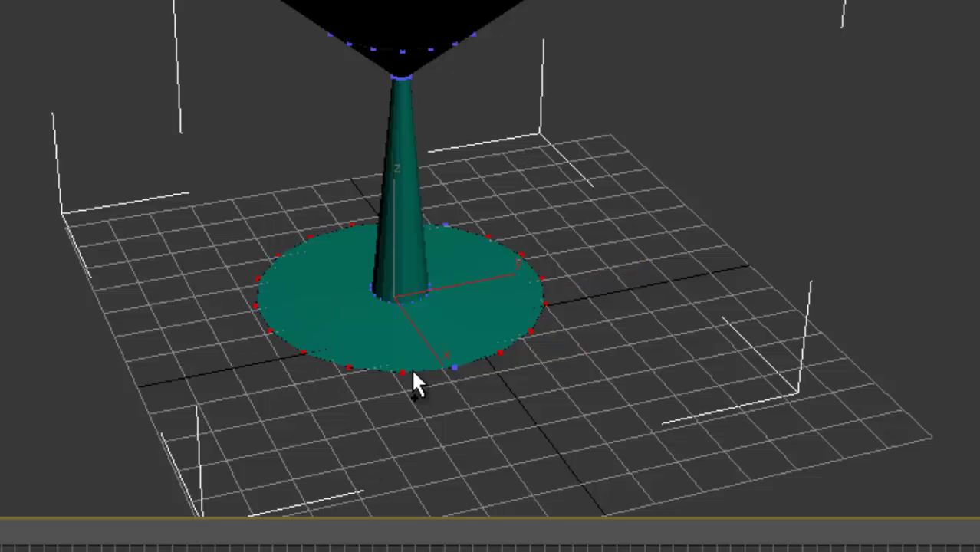
left_click(452, 368, "ctrl")
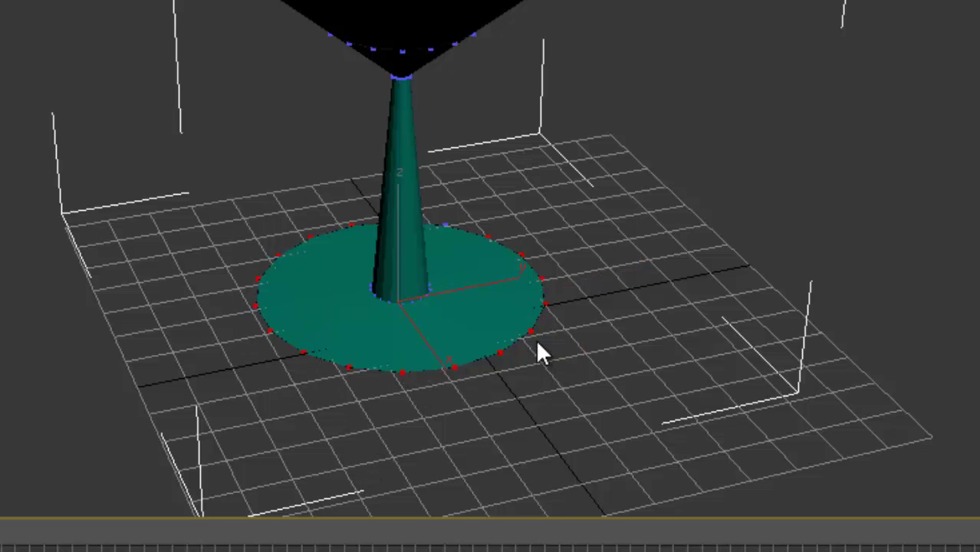
middle_click_drag(537, 345, 834, 324, "alt")
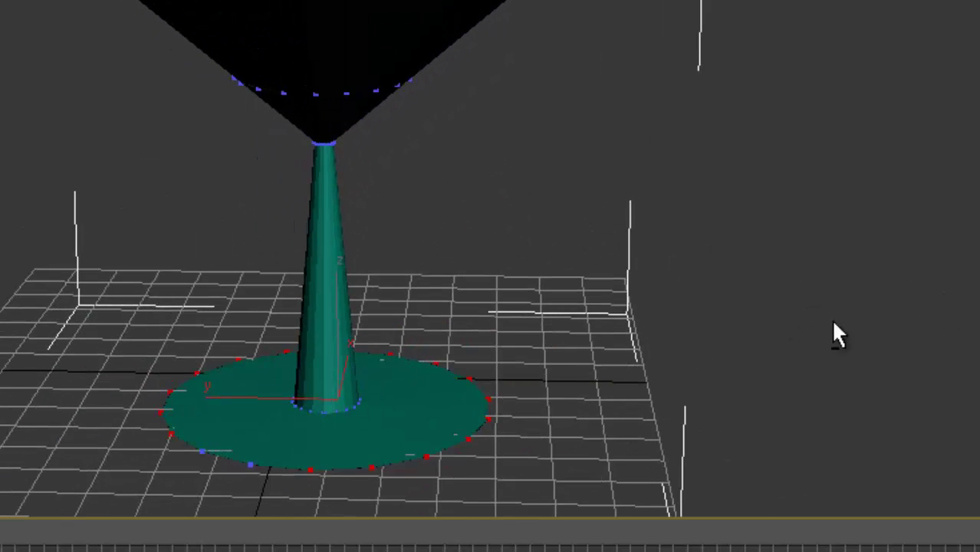
left_click(252, 465, "ctrl")
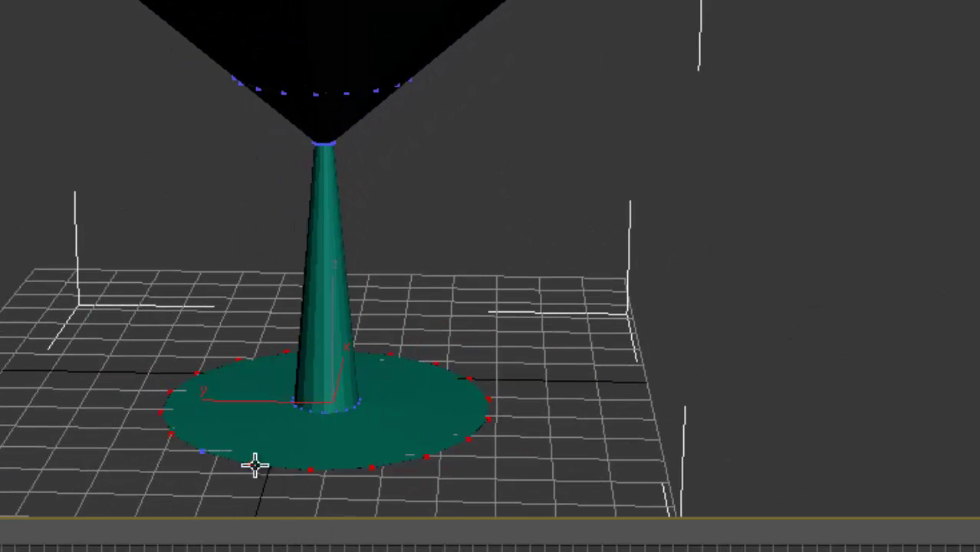
left_click(202, 452, "ctrl")
Scale the selected base rim vertices down uniformly to make the goblet's foot slightly smaller
middle_click_drag(527, 282, 321, 277)
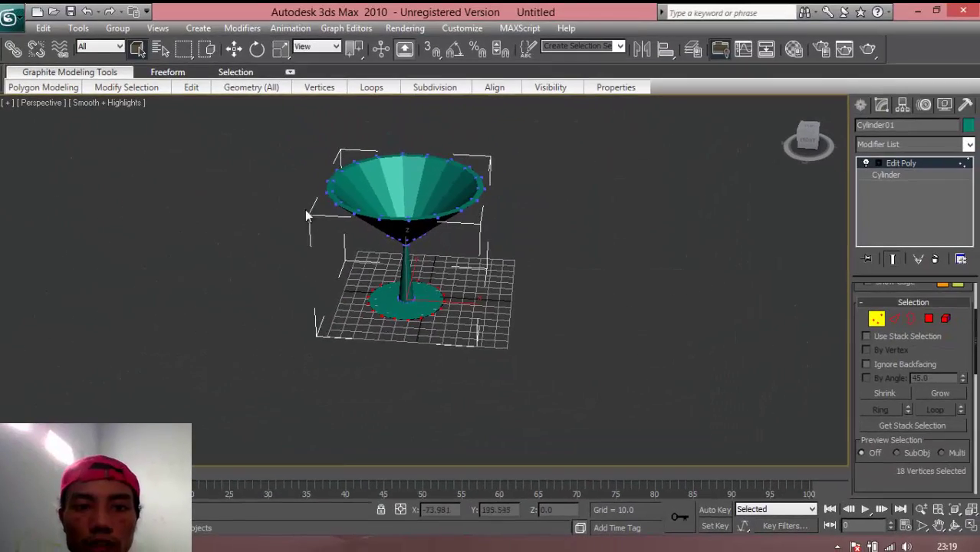
left_click(284, 51)
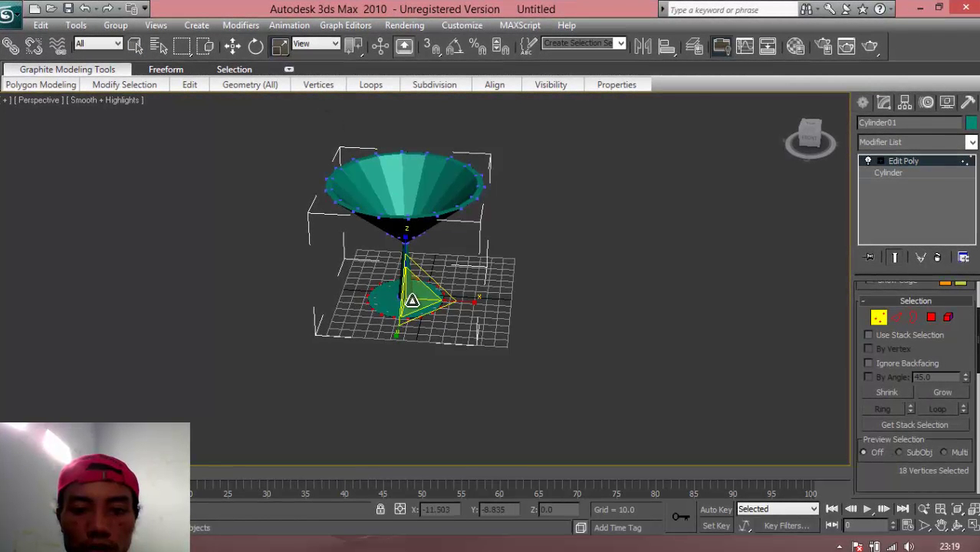
left_click_drag(412, 301, 433, 272)
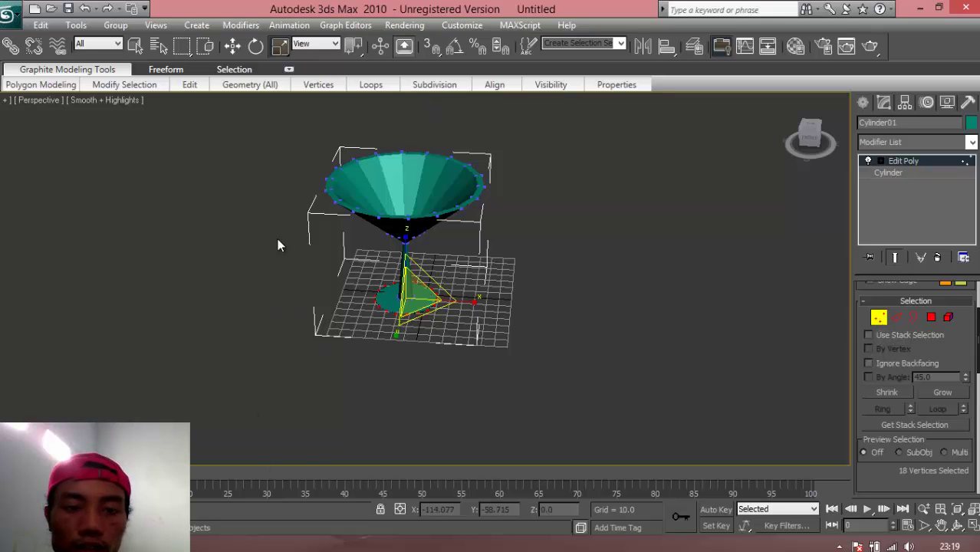
Activate Select and Move and leave vertex selection to return to the whole goblet object
left_click(232, 45)
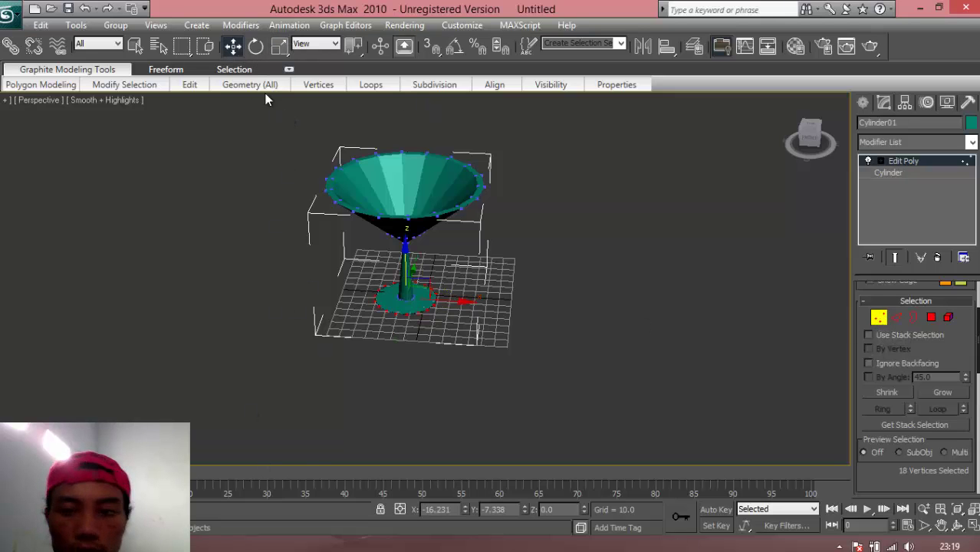
left_click(877, 317)
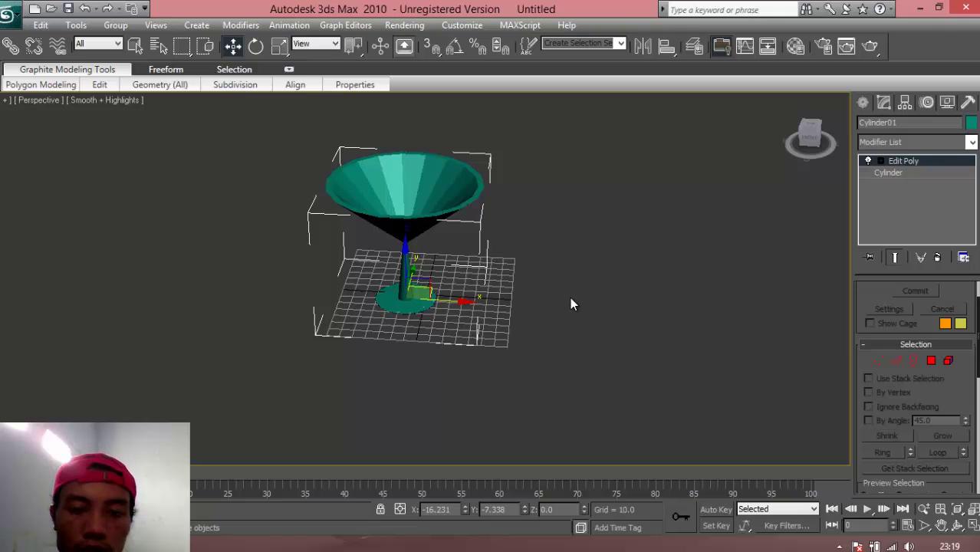
mouse_move(570, 303)
middle_mouse_down("alt")
mouse_move(571, 272)
mouse_move(494, 244)
mouse_move(392, 260)
mouse_move(567, 296)
middle_mouse_up("alt")
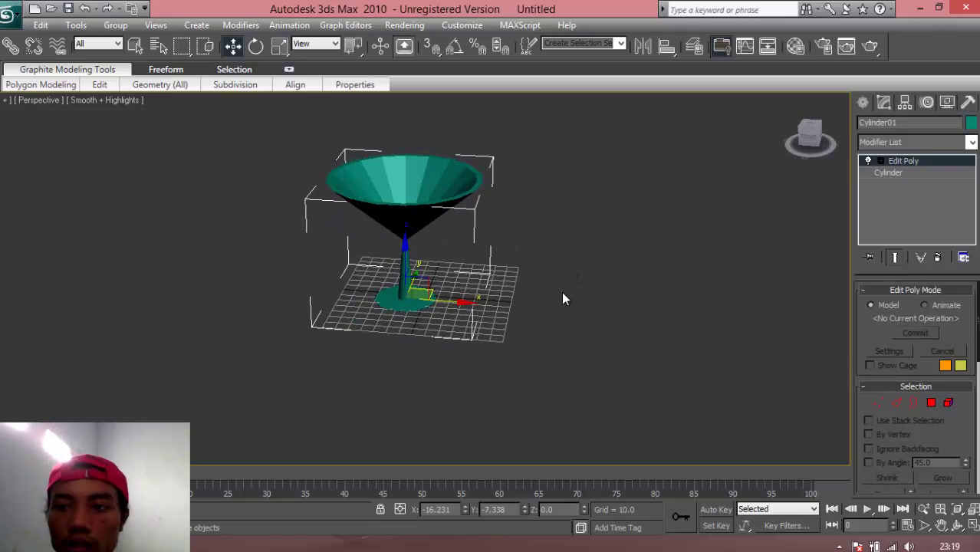